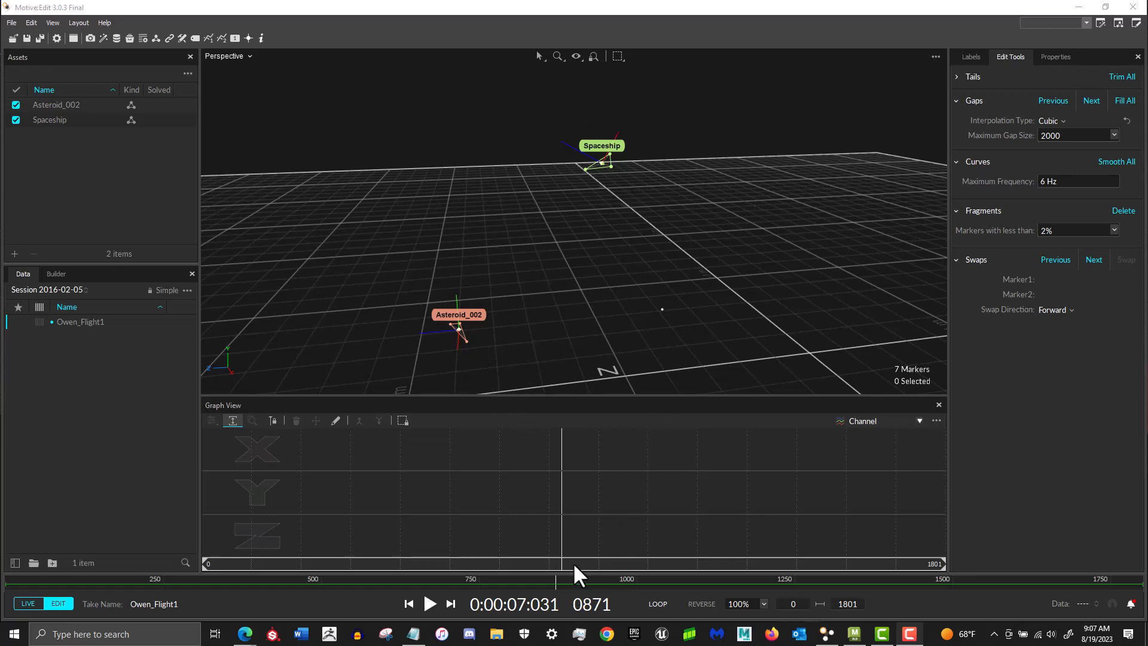
# Move to frame 1040 and delete the stray marker beside Asteroid_002 that belongs to no asset
pyautogui.moveTo(558, 563); pyautogui.dragTo(630, 584)
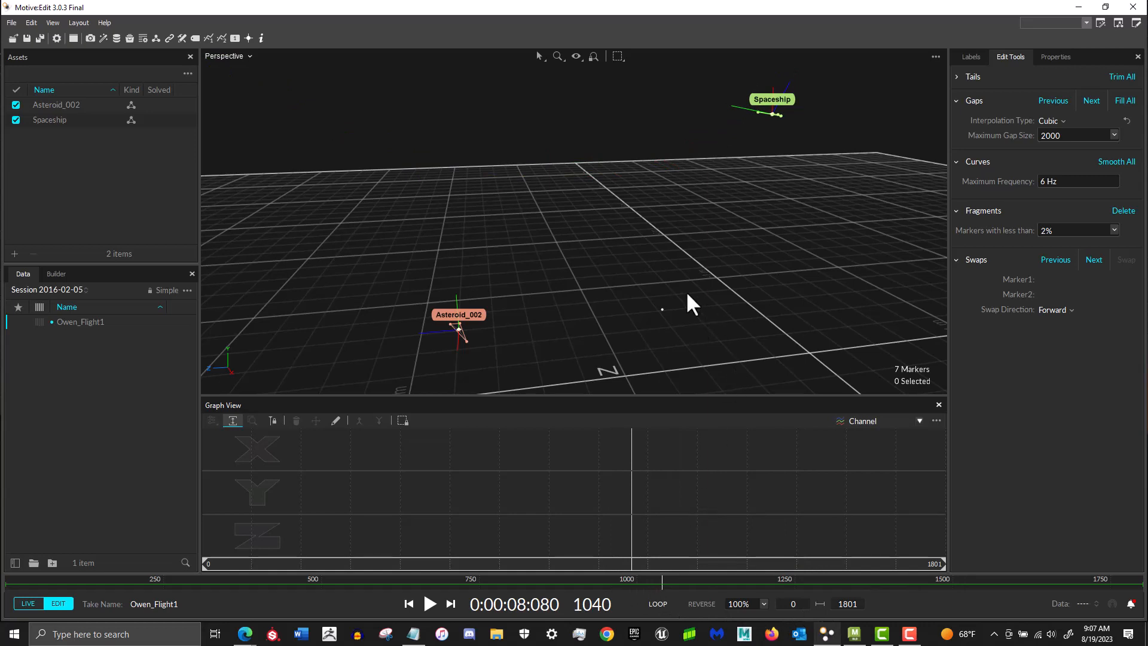
pyautogui.click(661, 309)
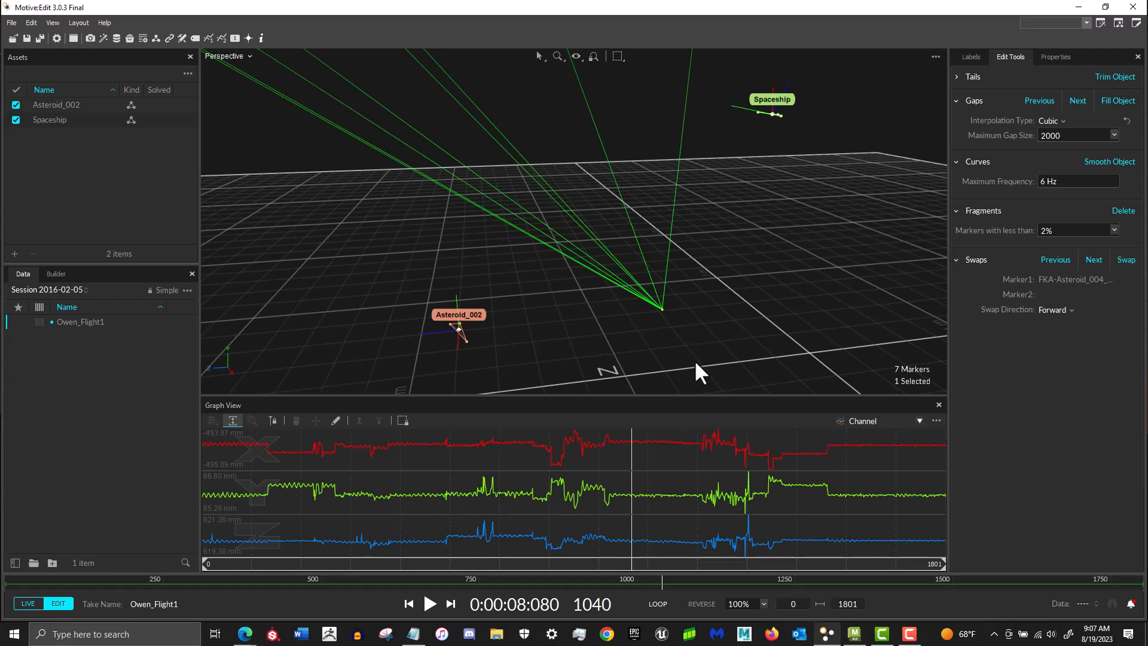
pyautogui.click(739, 265)
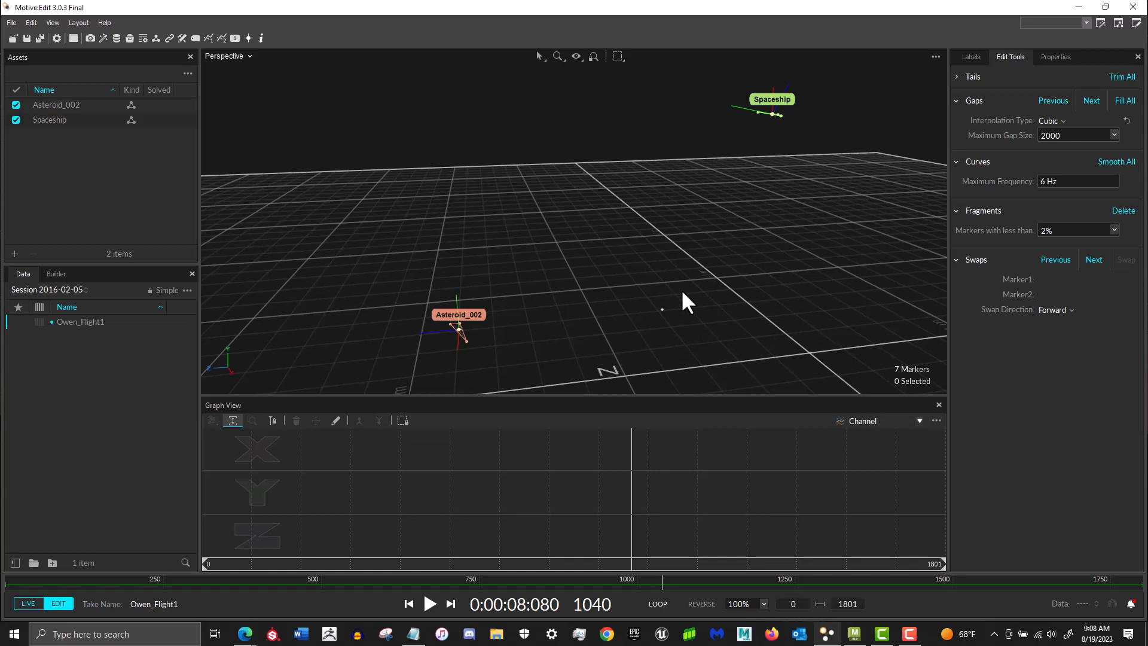
pyautogui.moveTo(681, 288); pyautogui.dragTo(652, 330)
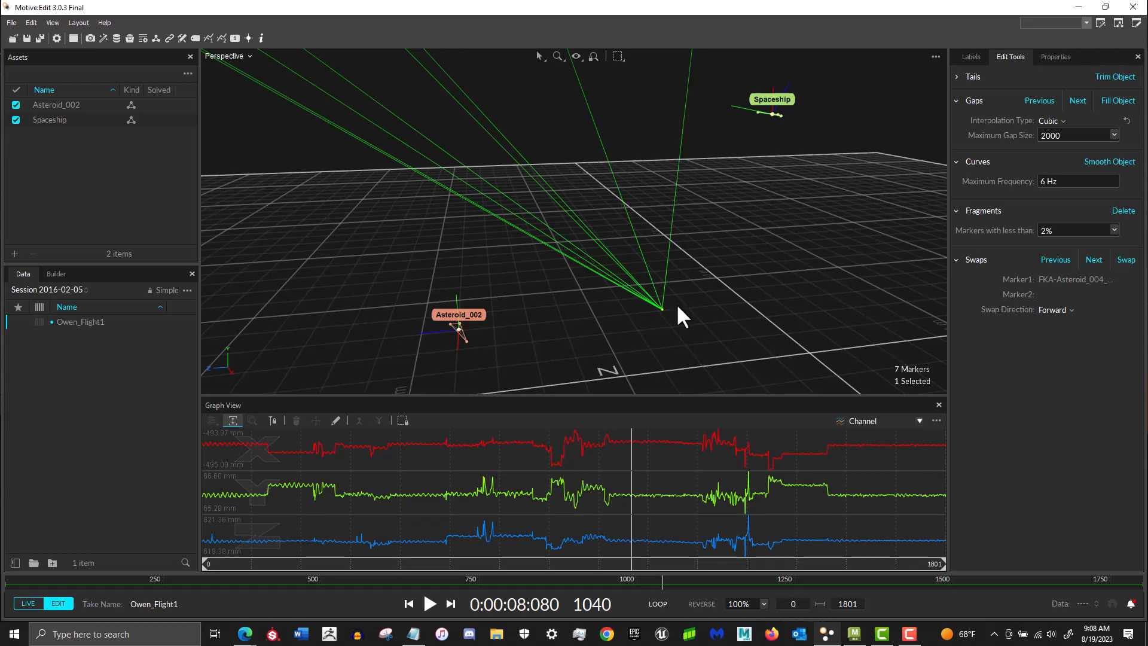
pyautogui.press('Delete')
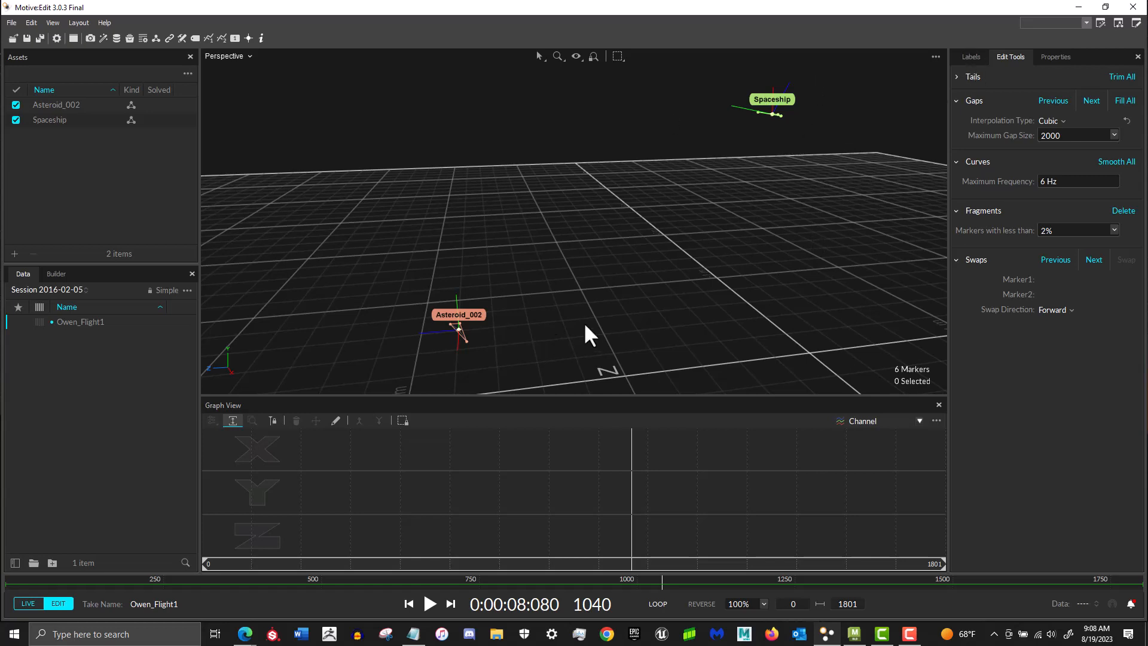
# Check the list of labeled markers and the assets it can be filtered by
pyautogui.click(968, 57)
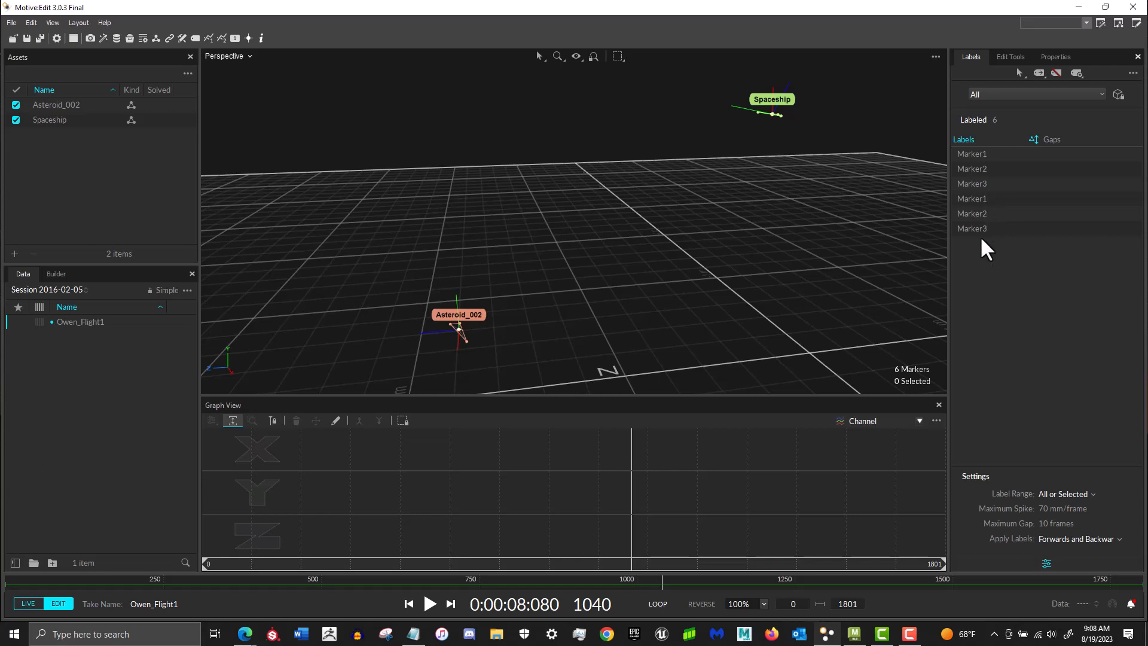
pyautogui.click(1032, 94)
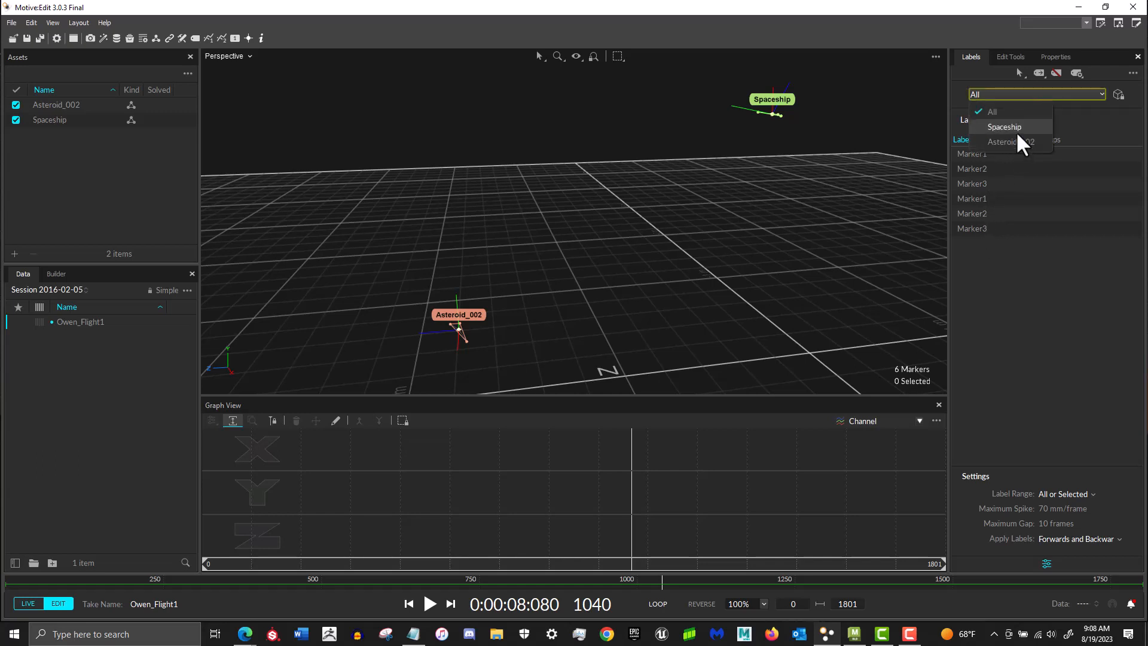
pyautogui.click(818, 258)
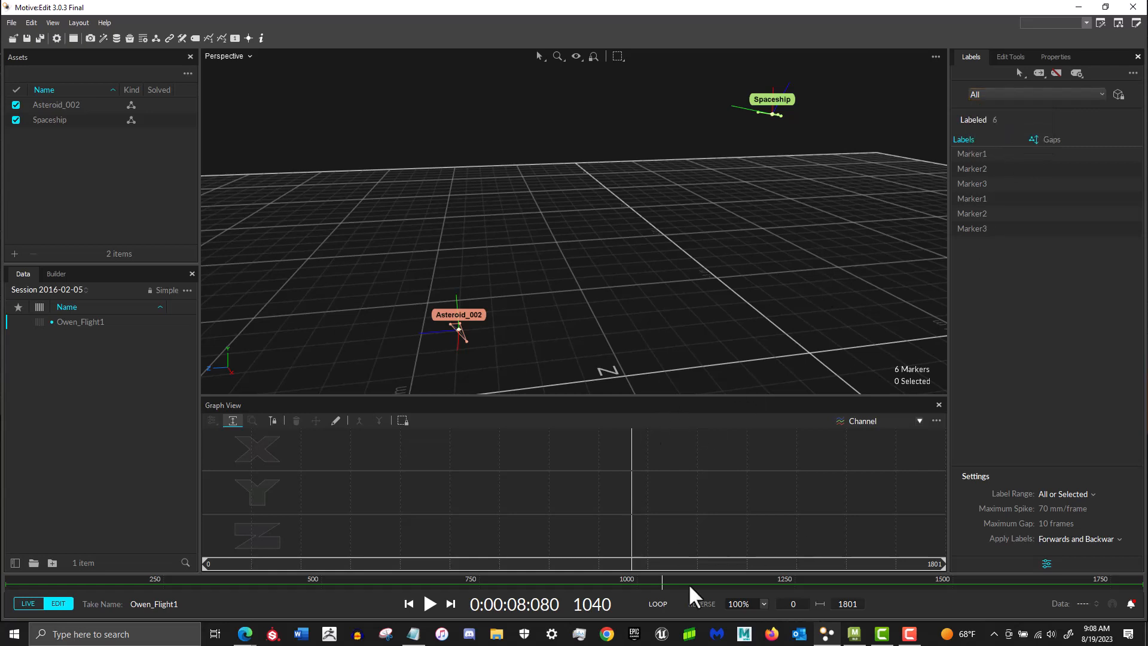
# Scrub the take from its start to frame 254, and disable the Spaceship and Asteroid_002 assets
pyautogui.moveTo(272, 560); pyautogui.dragTo(215, 562)
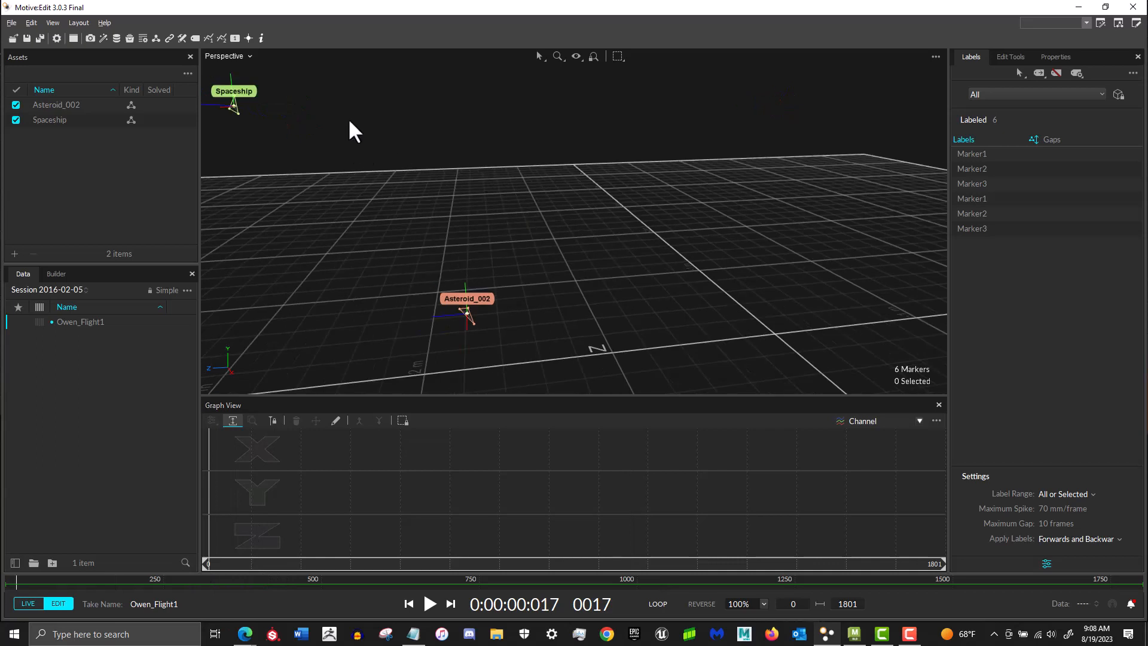
pyautogui.moveTo(348, 117); pyautogui.dragTo(544, 157, button='right')
pyautogui.moveTo(215, 565)
pyautogui.mouseDown()
pyautogui.moveTo(188, 558)
pyautogui.moveTo(336, 557)
pyautogui.moveTo(321, 546)
pyautogui.moveTo(307, 555)
pyautogui.moveTo(335, 556)
pyautogui.moveTo(315, 557)
pyautogui.moveTo(329, 546)
pyautogui.moveTo(232, 544)
pyautogui.moveTo(379, 537)
pyautogui.moveTo(304, 540)
pyautogui.mouseUp()
pyautogui.moveTo(668, 156); pyautogui.dragTo(607, 193, button='right')
pyautogui.scroll(3, 573, 208)
pyautogui.scroll(2, 579, 206)
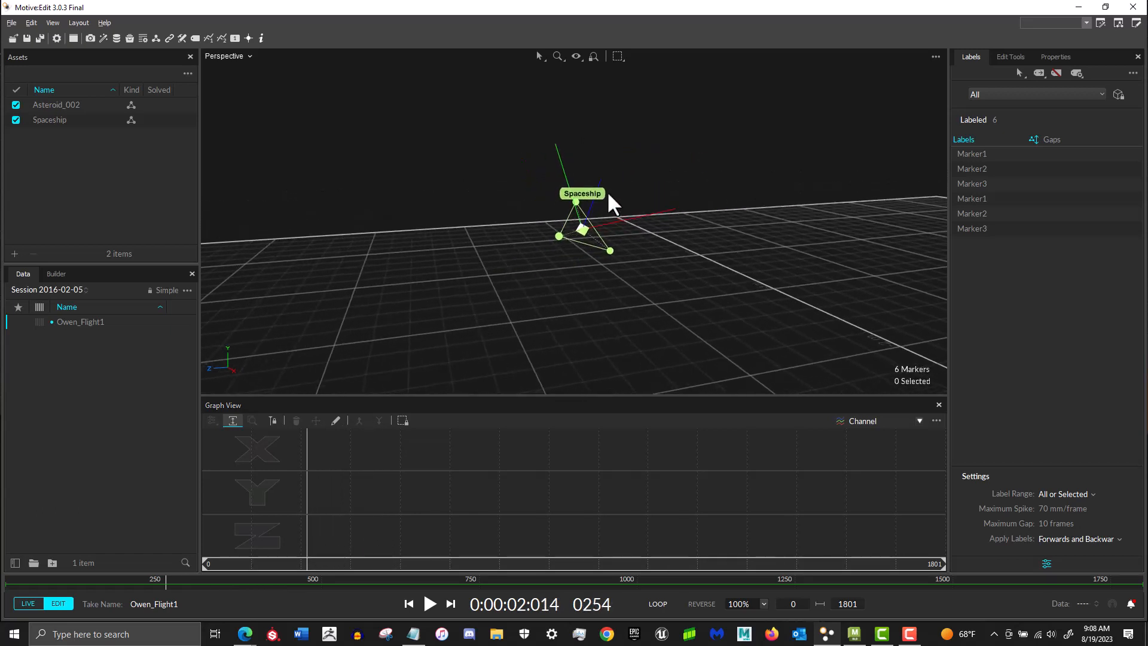
pyautogui.click(16, 120)
pyautogui.click(16, 104)
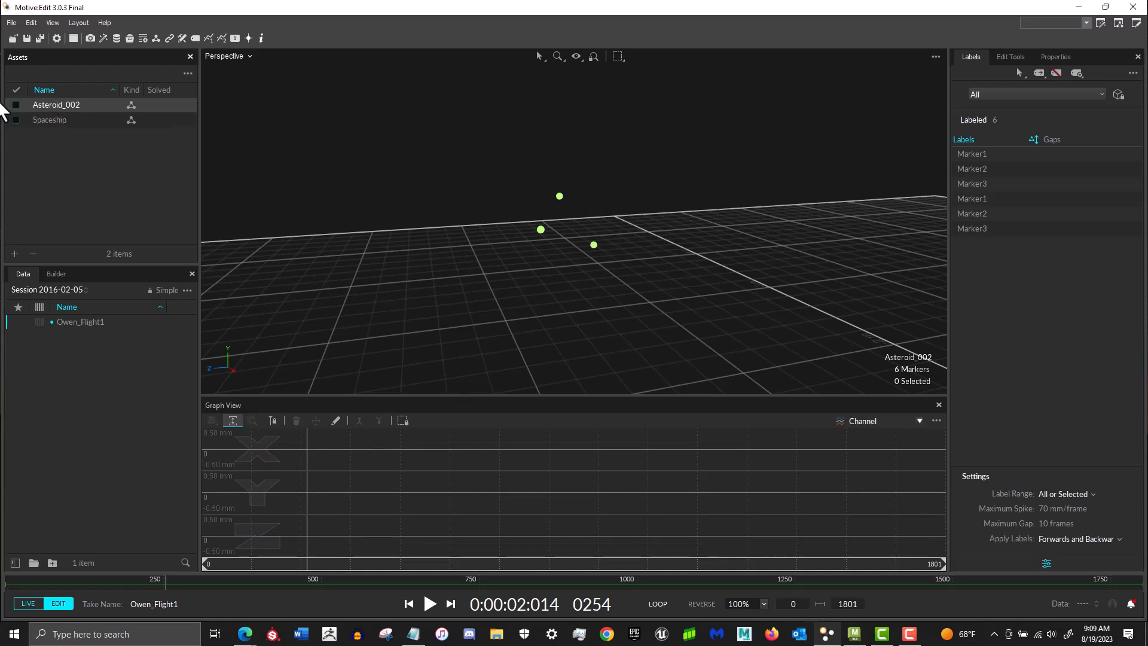
# Narrow the frame range to 0–651 and compare the position curves of the Spaceship's three markers for label swaps
pyautogui.click(559, 197)
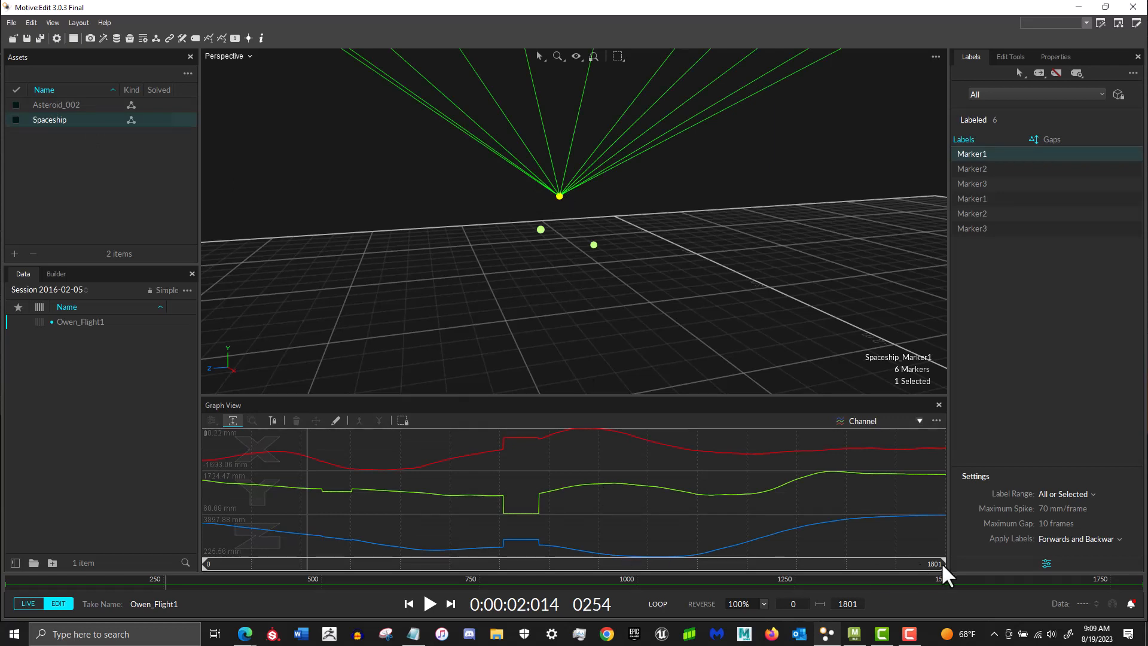
pyautogui.moveTo(943, 562); pyautogui.dragTo(466, 574)
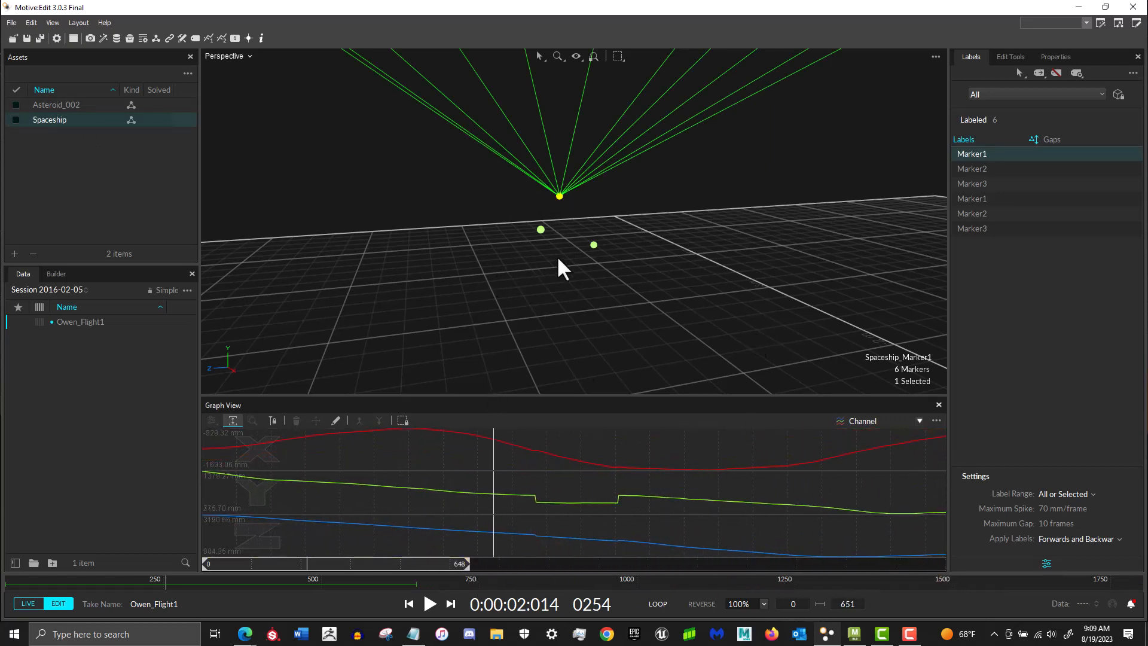
pyautogui.click(593, 246)
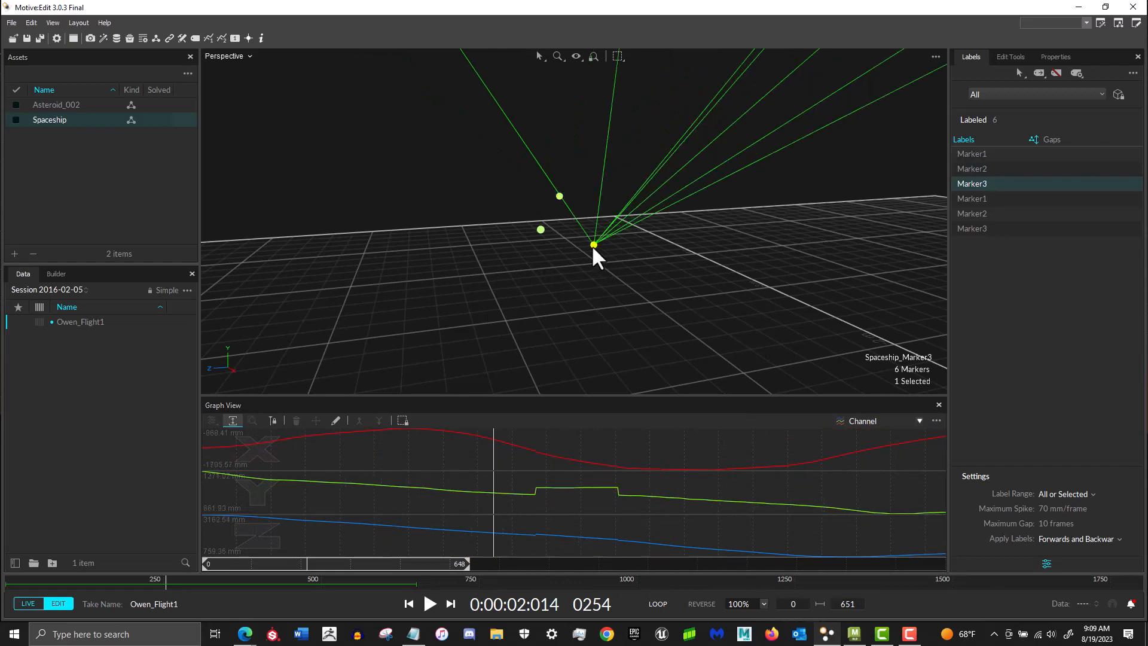
pyautogui.click(541, 230)
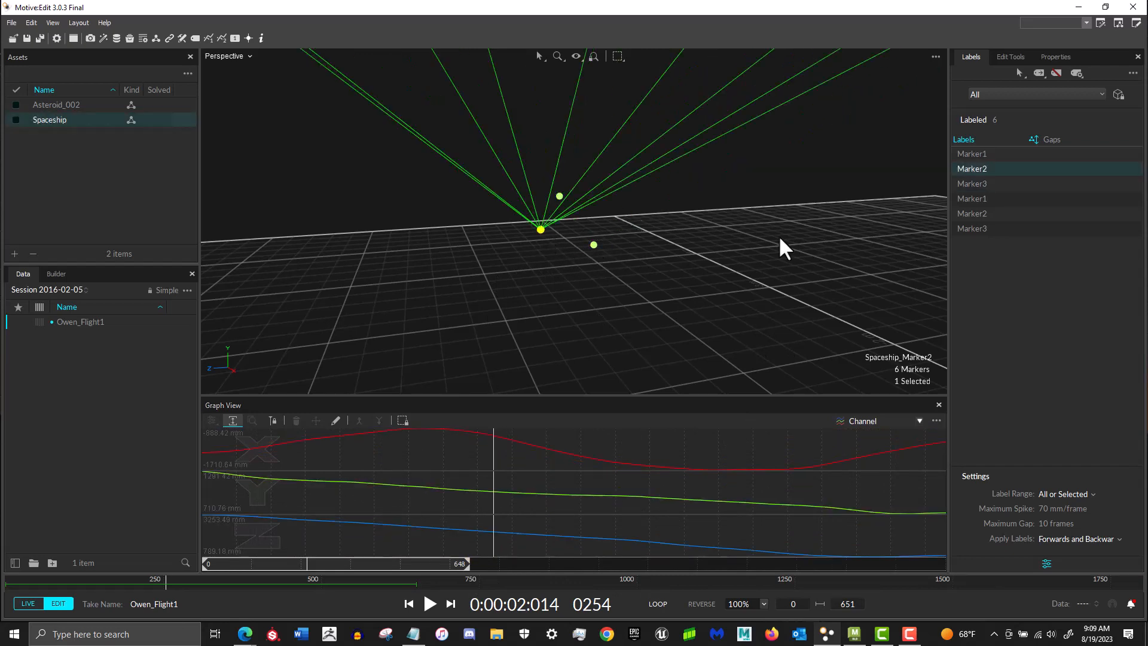
pyautogui.click(559, 196)
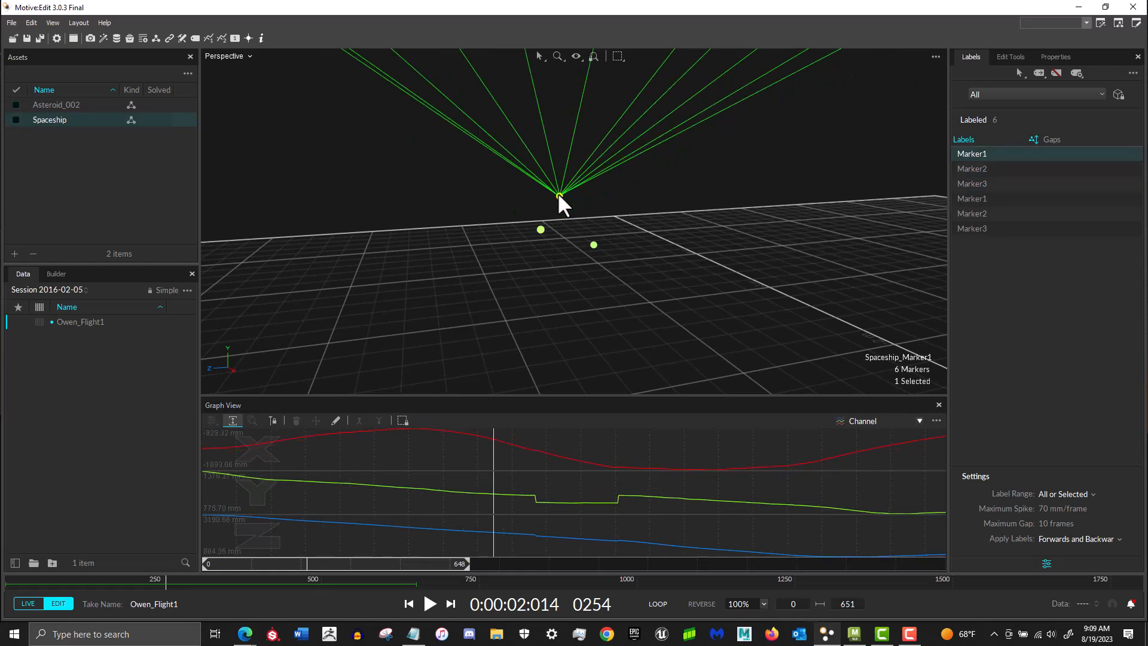
pyautogui.click(592, 246)
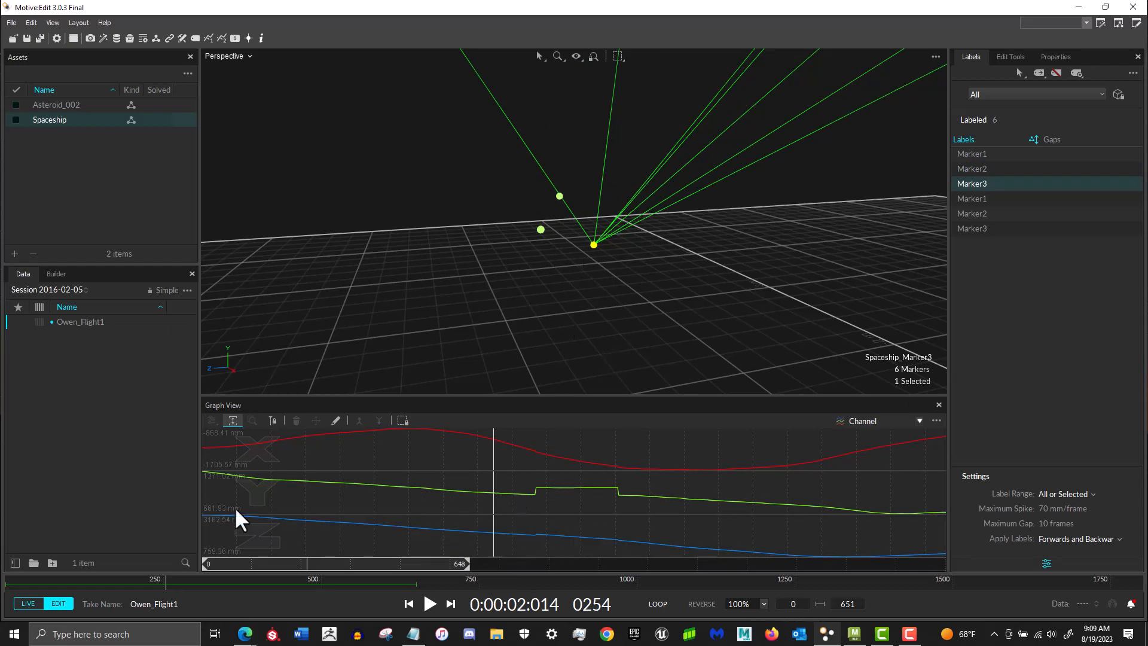
# Swap the Spaceship's Marker3 and Marker1 over frames 291 to 362
pyautogui.moveTo(306, 563)
pyautogui.mouseDown()
pyautogui.moveTo(281, 564)
pyautogui.moveTo(411, 538)
pyautogui.moveTo(317, 556)
pyautogui.mouseUp()
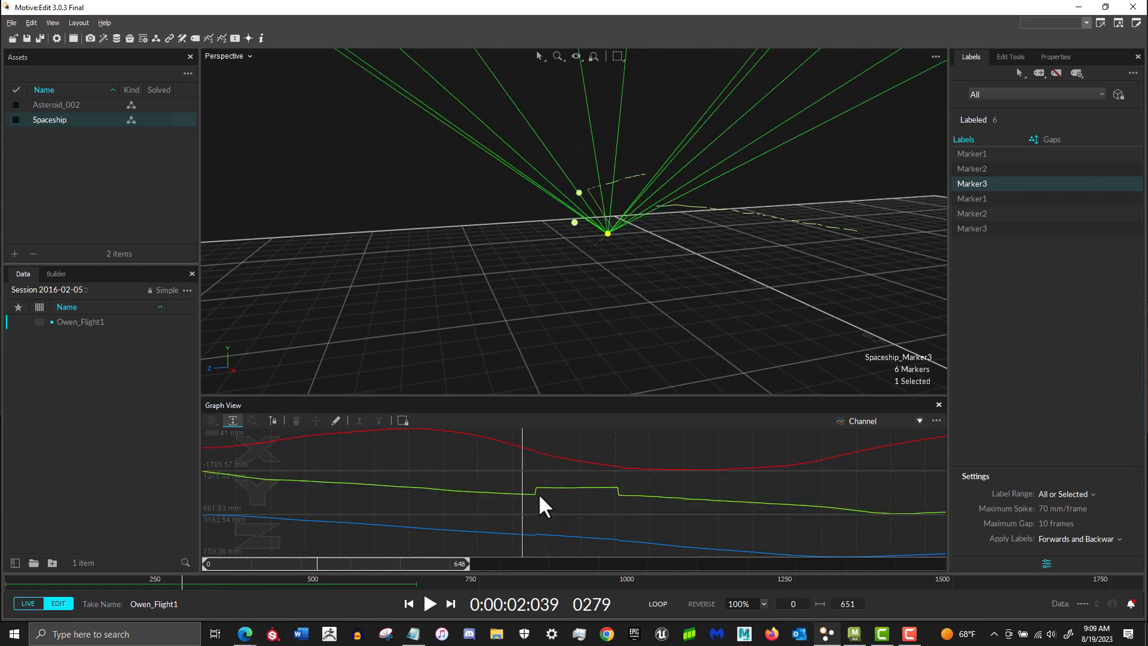
pyautogui.keyDown('alt'); pyautogui.moveTo(539, 495); pyautogui.dragTo(640, 494, button='right'); pyautogui.keyUp('alt')
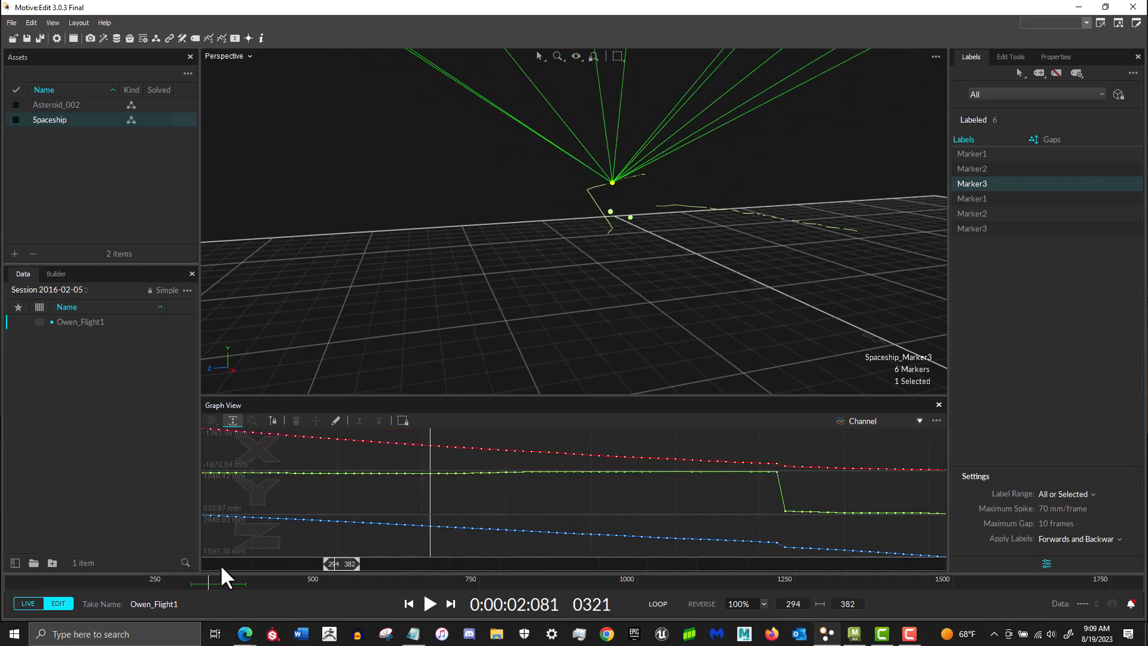
pyautogui.moveTo(328, 561); pyautogui.dragTo(312, 558)
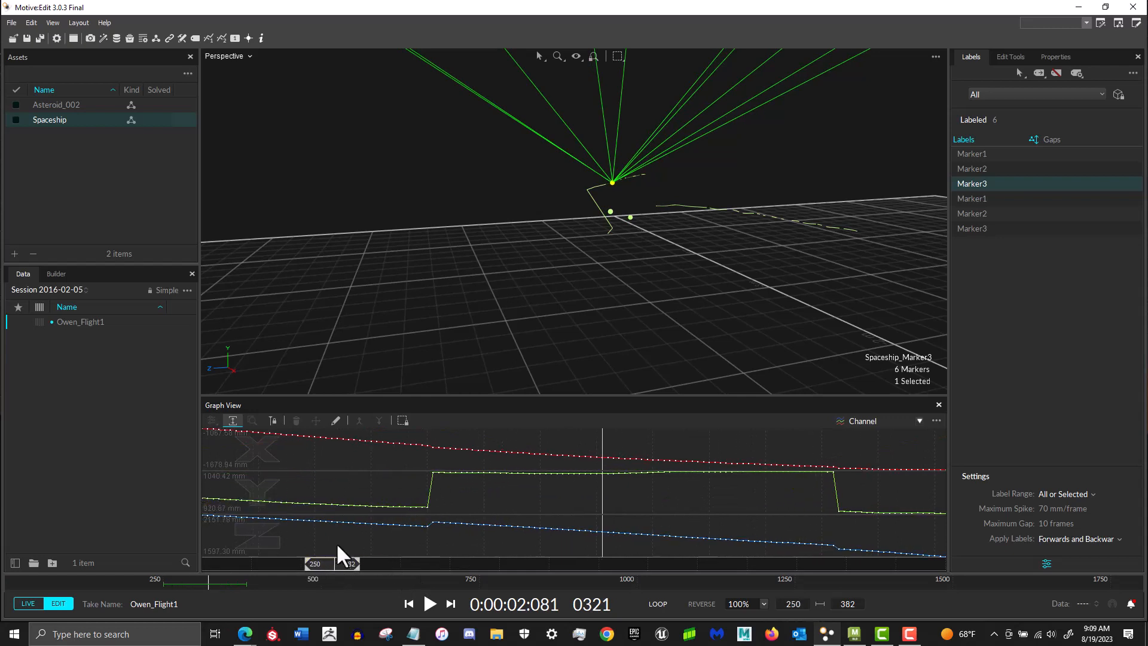
pyautogui.moveTo(431, 483); pyautogui.dragTo(831, 487)
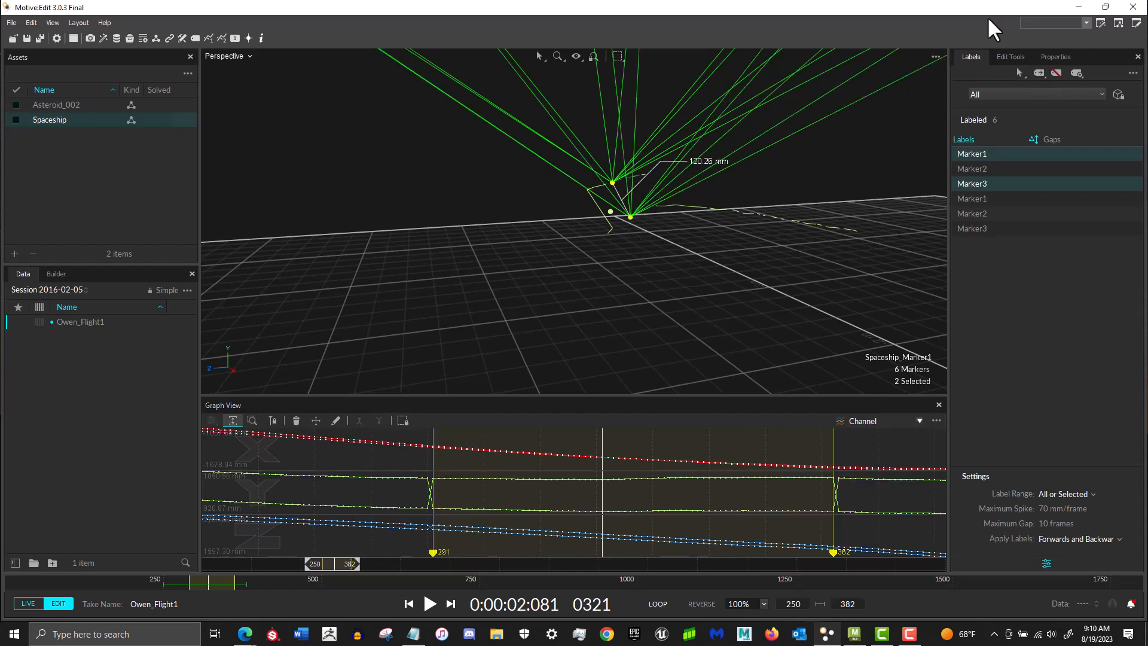
pyautogui.click(1016, 58)
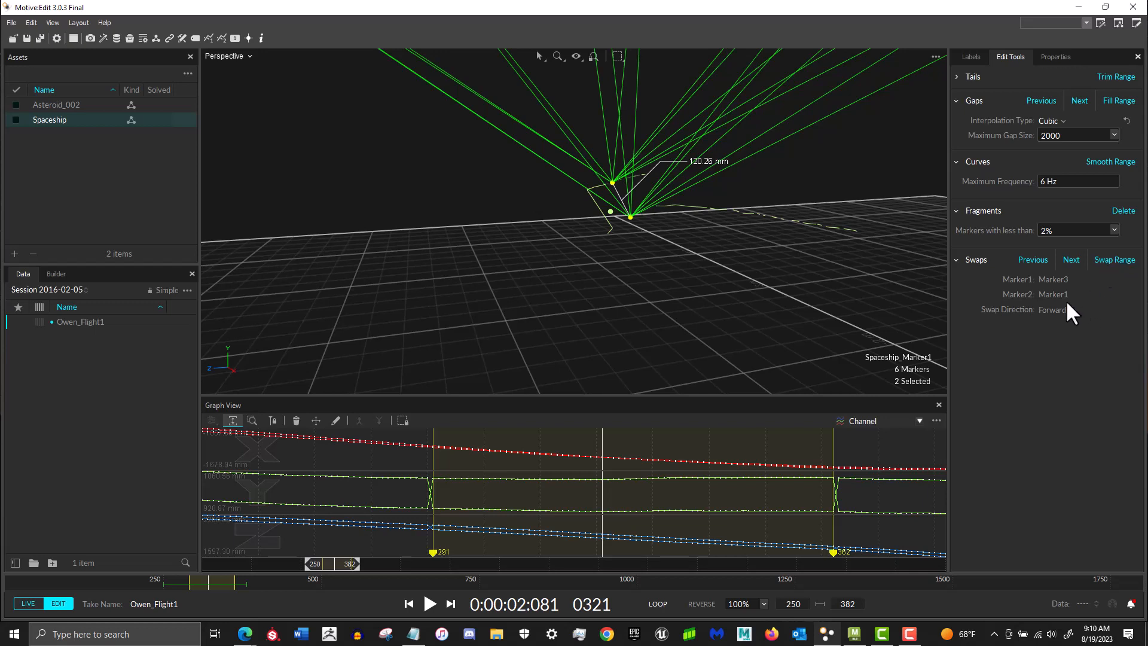
pyautogui.click(1121, 259)
pyautogui.click(694, 380)
pyautogui.click(382, 512)
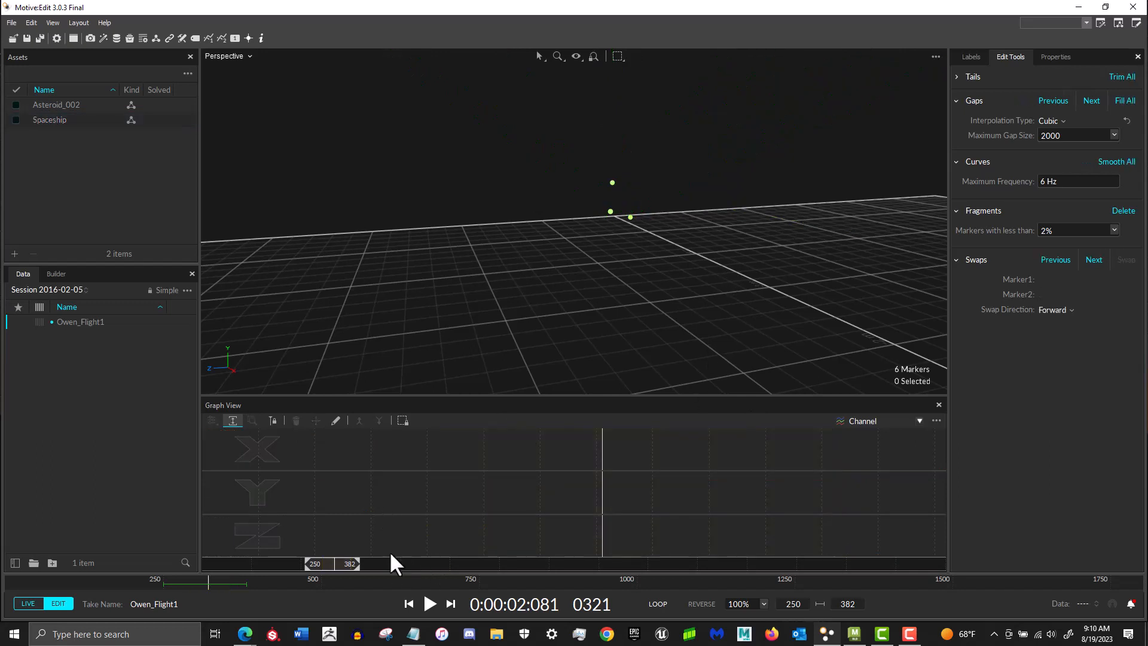
# Inspect the curves of the Spaceship's three markers around the swapped section, with the frame range widened to 207–450
pyautogui.moveTo(333, 565)
pyautogui.mouseDown()
pyautogui.moveTo(307, 570)
pyautogui.moveTo(356, 561)
pyautogui.moveTo(317, 568)
pyautogui.mouseUp()
pyautogui.click(602, 237)
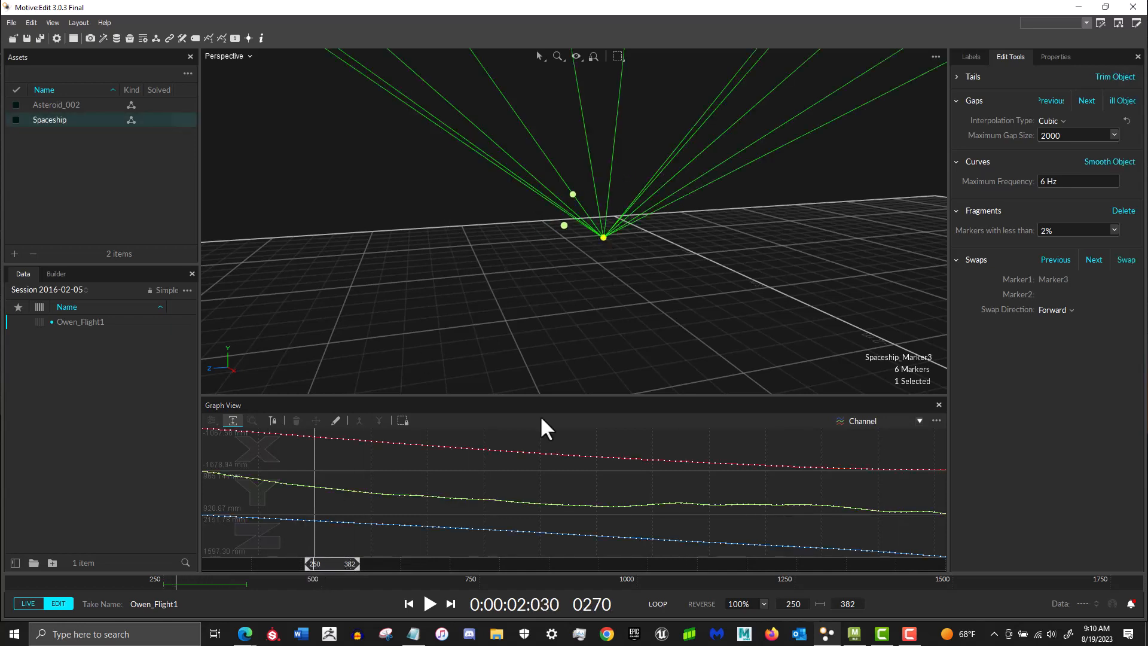
pyautogui.click(563, 225)
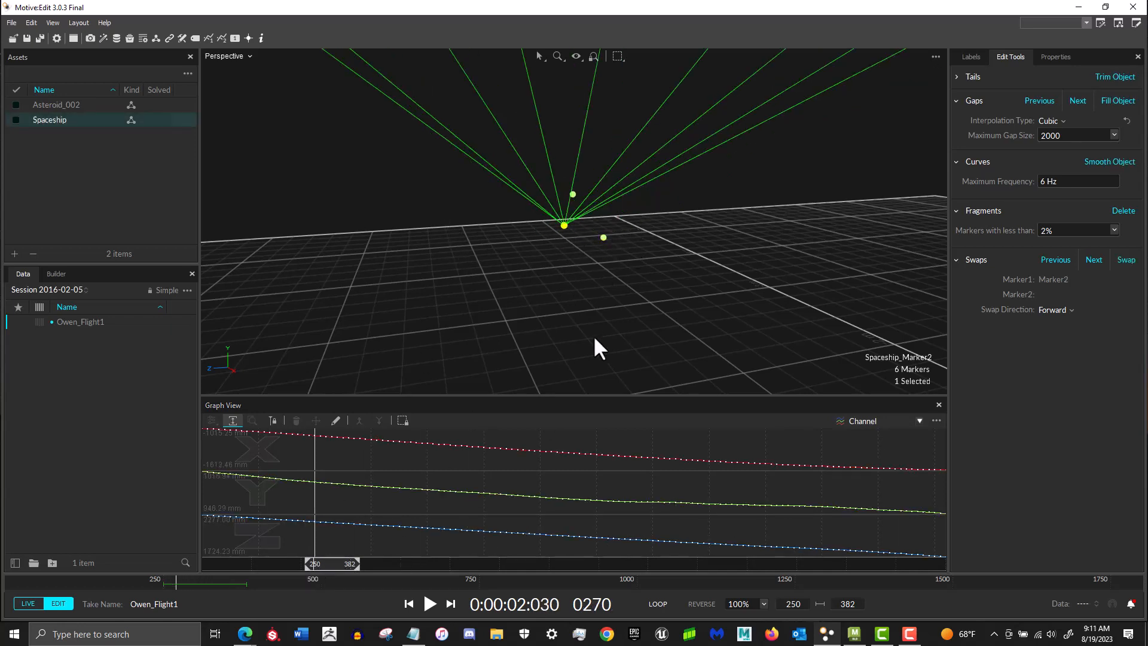
pyautogui.moveTo(303, 557); pyautogui.dragTo(284, 558)
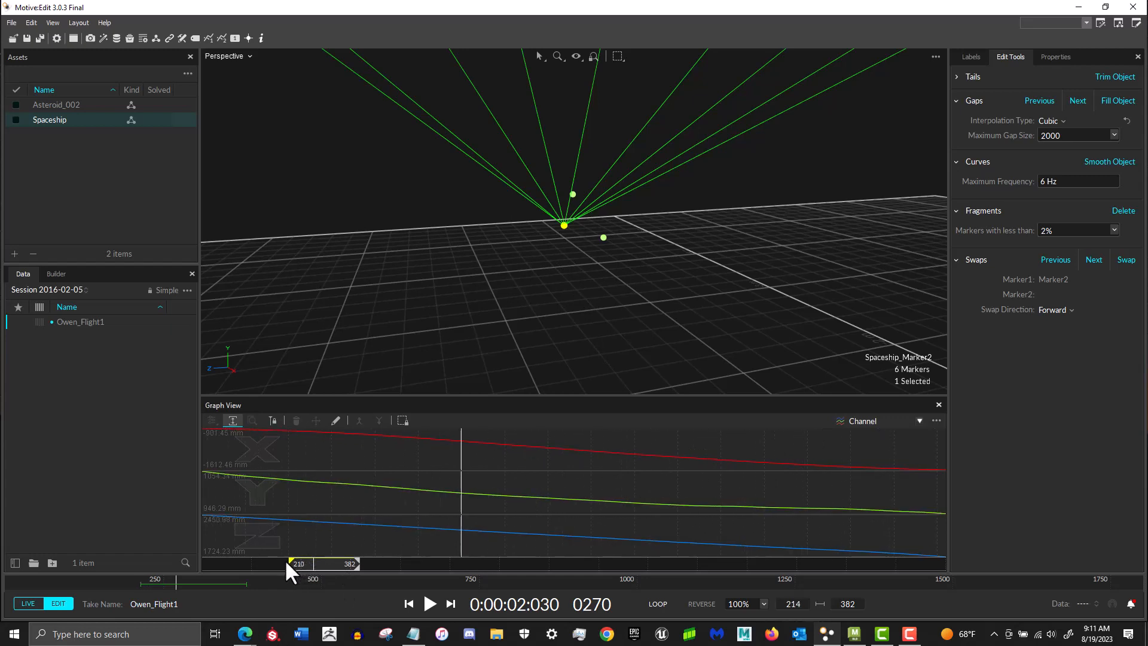
pyautogui.moveTo(359, 557); pyautogui.dragTo(386, 557)
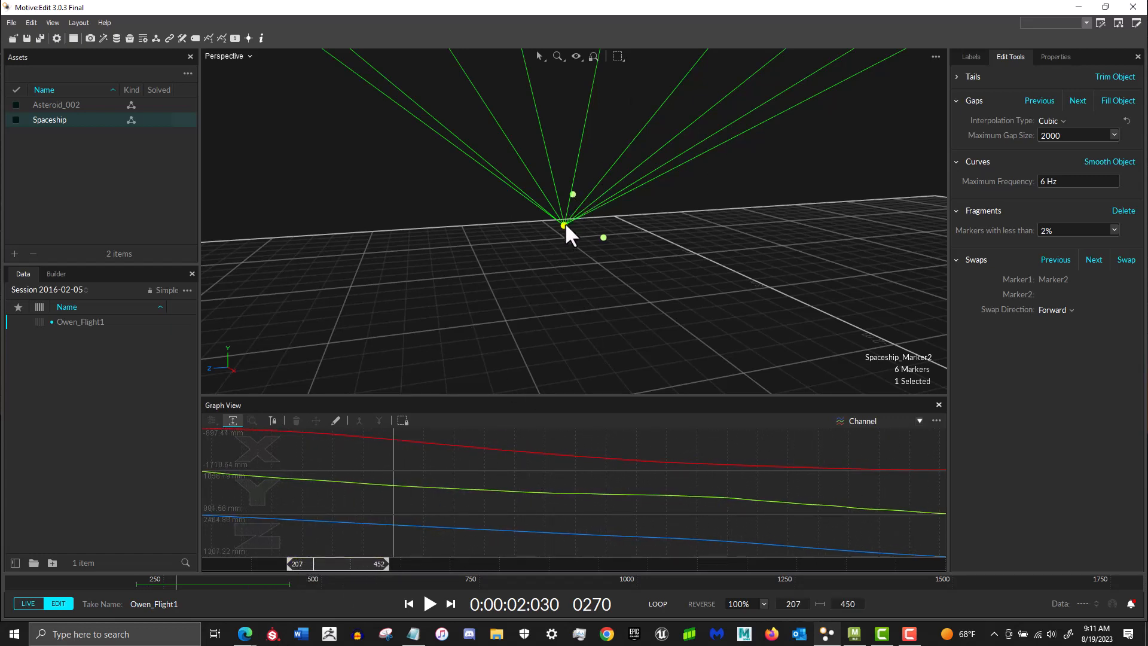
pyautogui.click(572, 195)
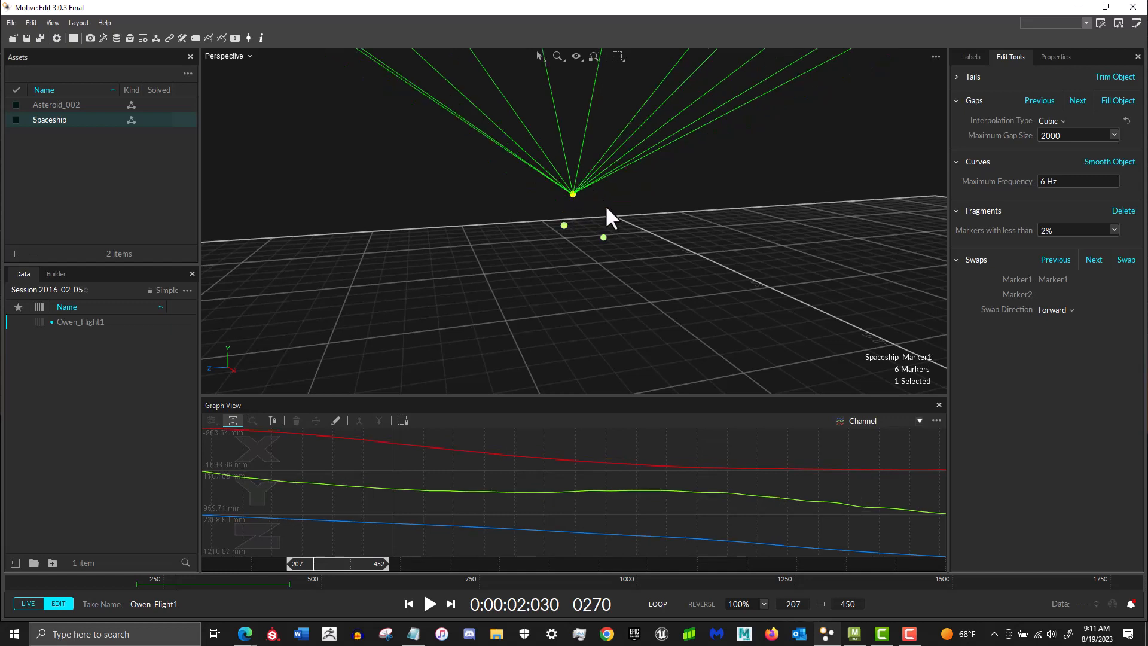
pyautogui.click(603, 237)
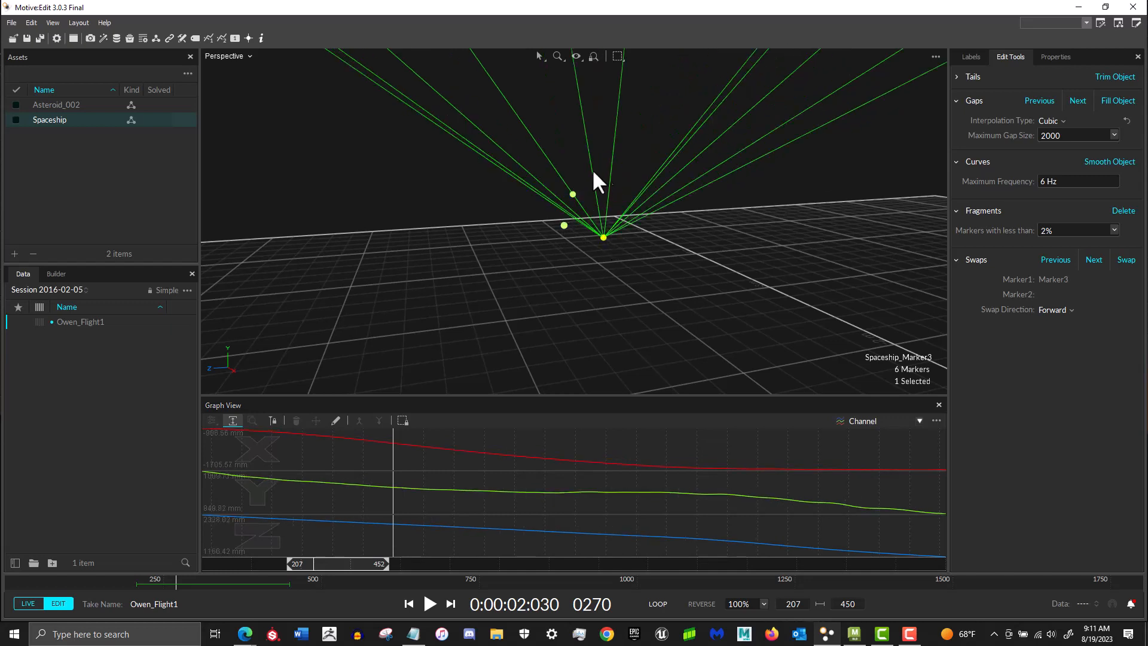
pyautogui.click(572, 193)
pyautogui.click(603, 236)
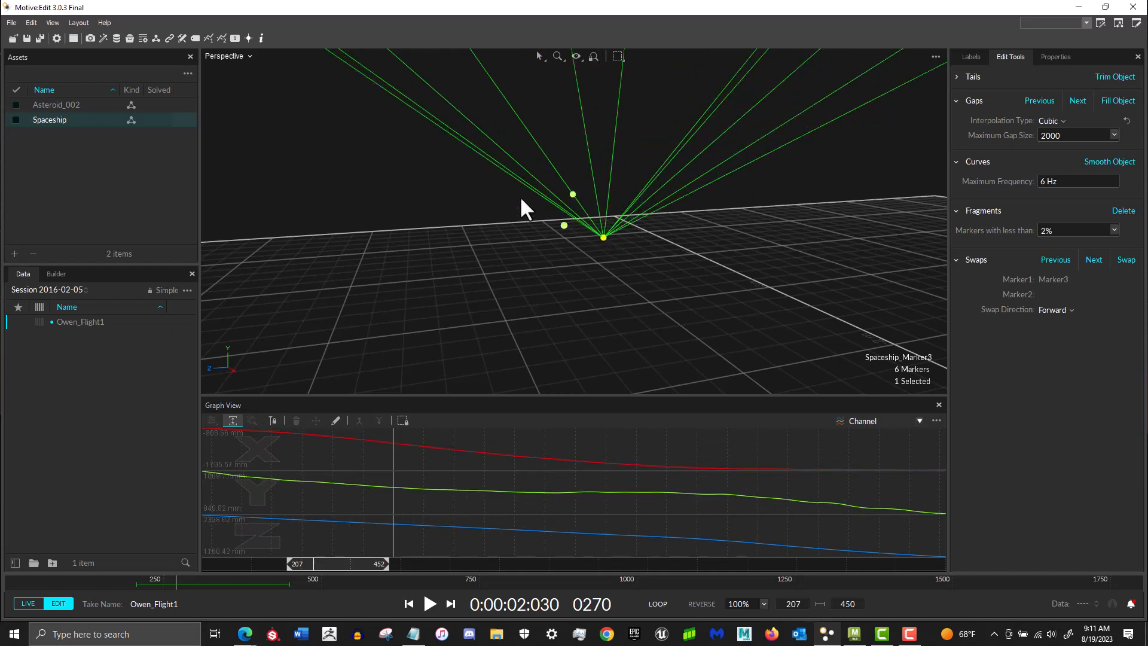
# Re-enable the Spaceship asset and scrub back to frame 207 to check its rigid body
pyautogui.click(15, 119)
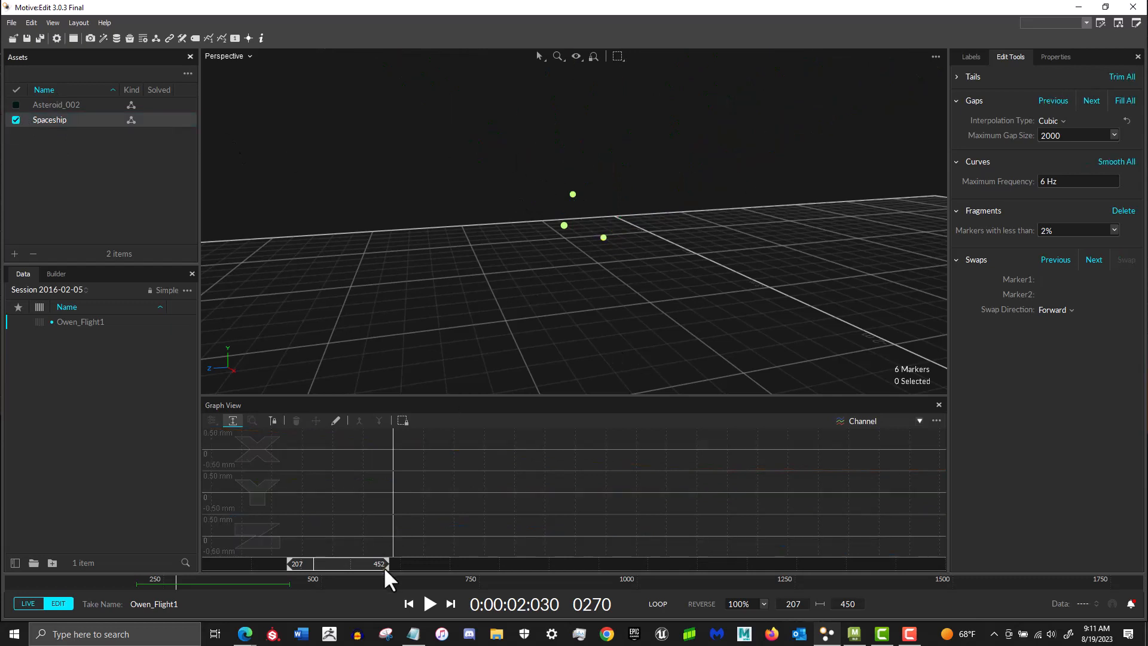
pyautogui.moveTo(353, 561); pyautogui.dragTo(279, 556)
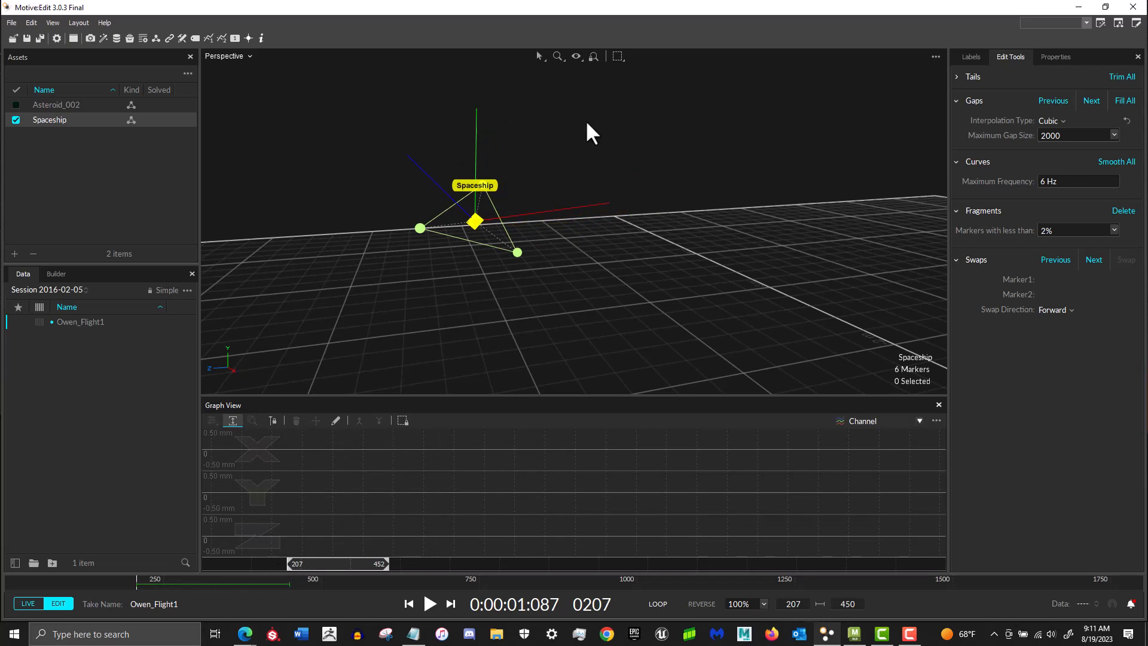
pyautogui.scroll(-3, 634, 254)
pyautogui.scroll(-4, 688, 287)
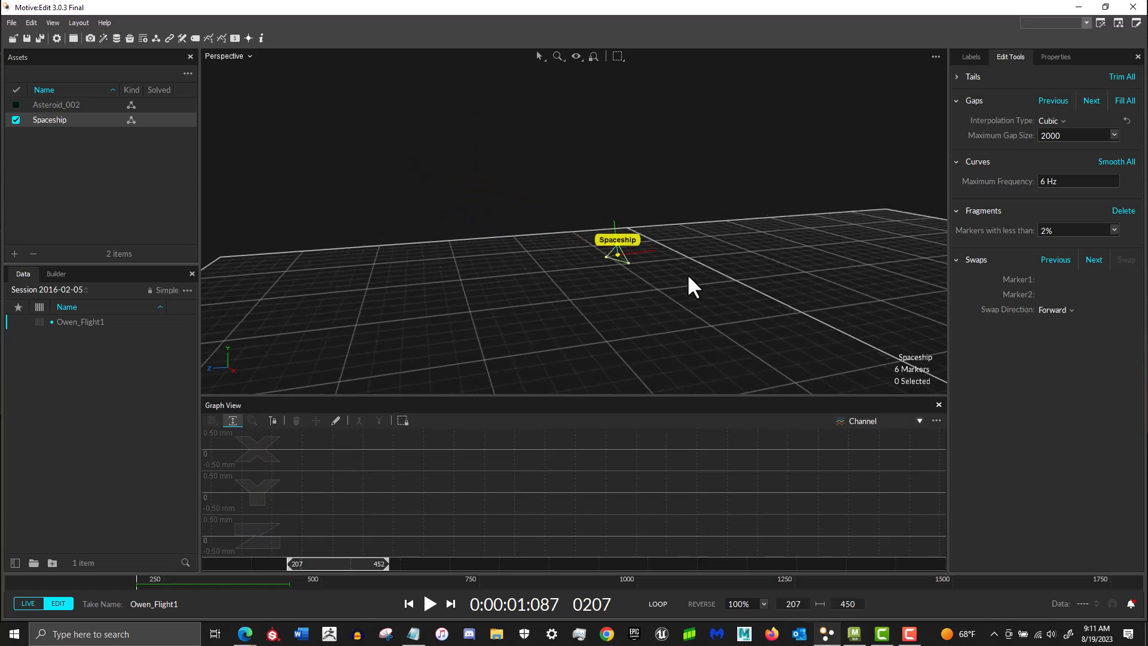
pyautogui.moveTo(684, 242); pyautogui.dragTo(579, 227, button='right')
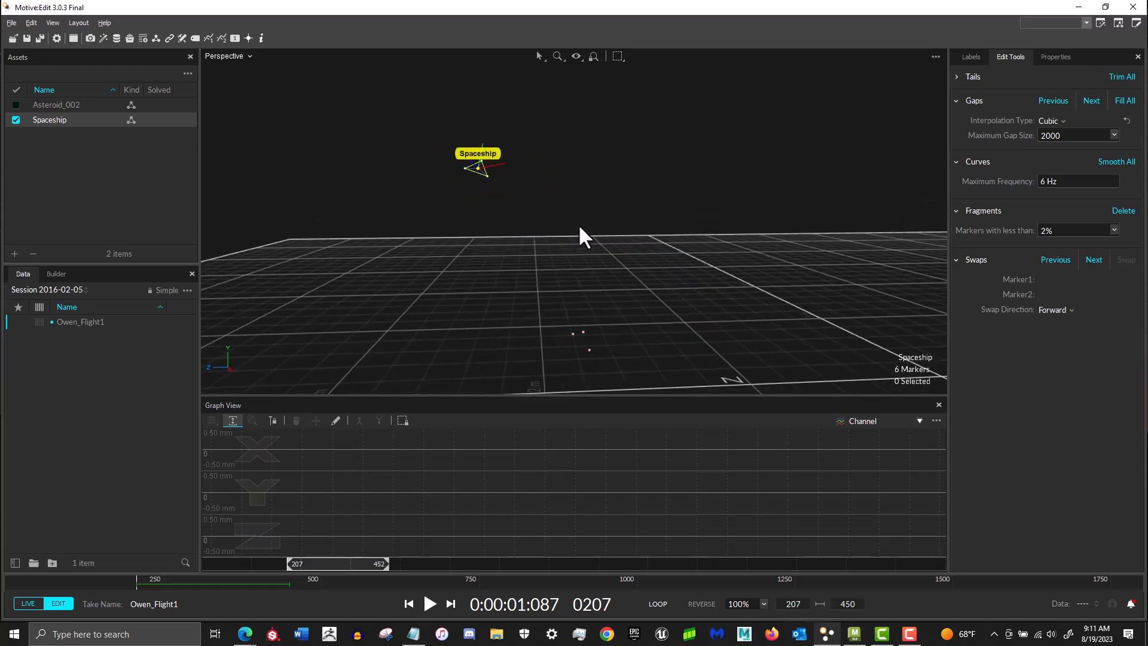
# Restore the full frame range of 0 to 1801 and scrub to frame 648 to review the Spaceship's motion
pyautogui.moveTo(285, 557); pyautogui.dragTo(155, 562)
pyautogui.moveTo(380, 557); pyautogui.dragTo(1094, 526)
pyautogui.click(280, 568)
pyautogui.moveTo(278, 568); pyautogui.dragTo(470, 558)
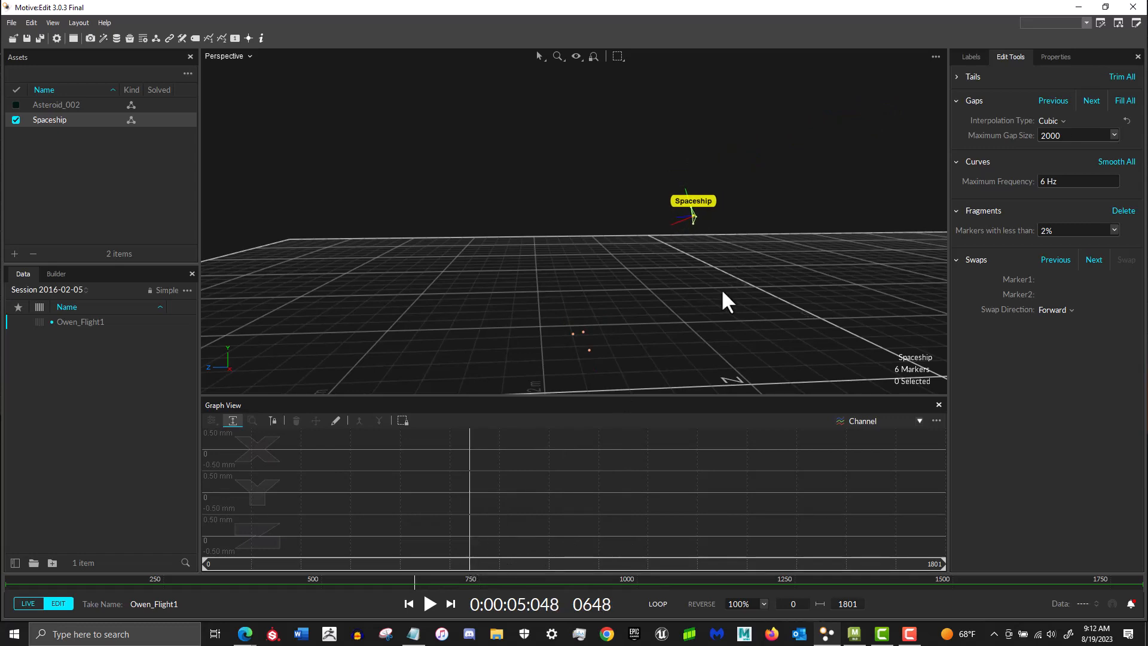
pyautogui.moveTo(722, 291); pyautogui.dragTo(626, 240, button='right')
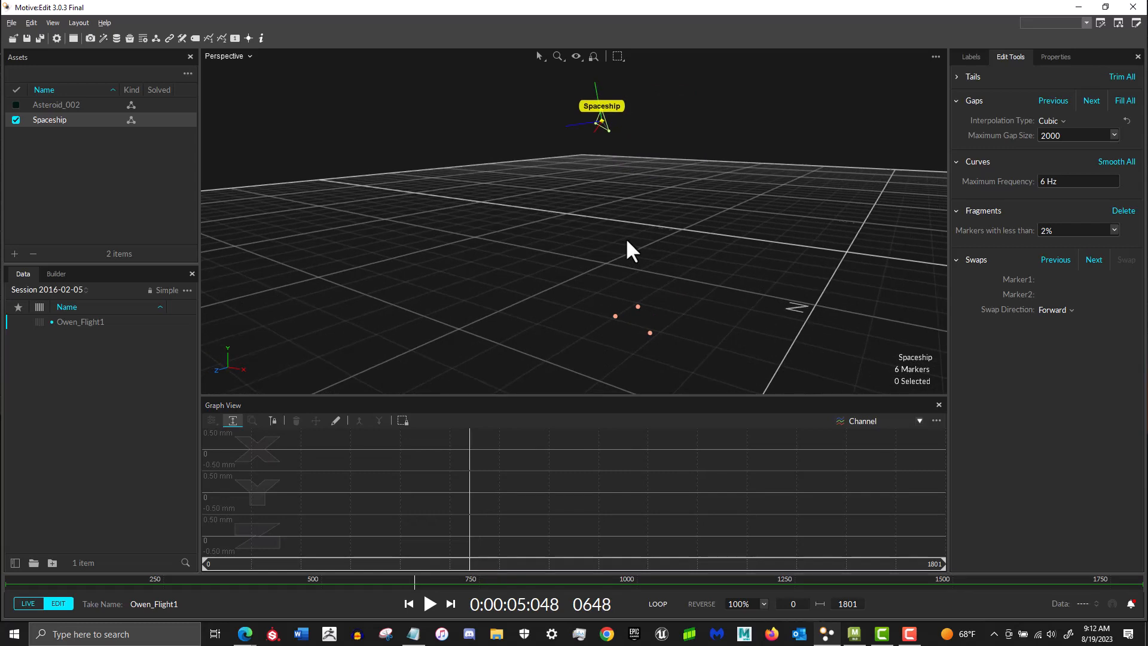
# Examine the curves of Asteroid_002's three markers at frame 648 and compare them with the Spaceship's marker curves
pyautogui.click(637, 306)
pyautogui.moveTo(616, 230); pyautogui.dragTo(616, 323, button='right')
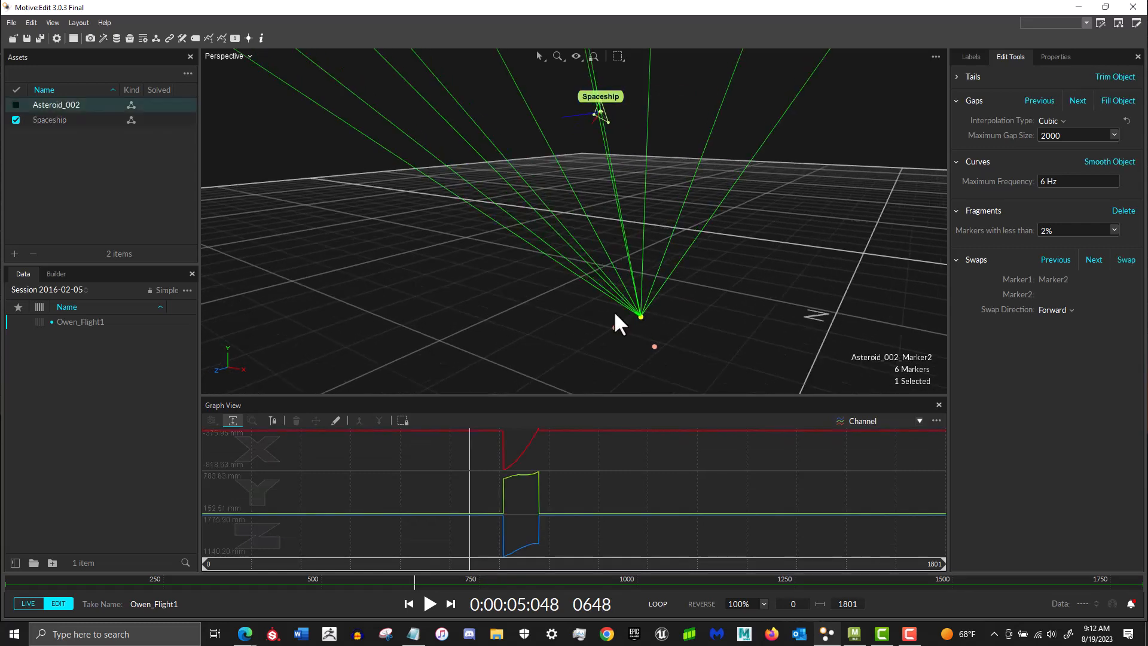
pyautogui.click(614, 327)
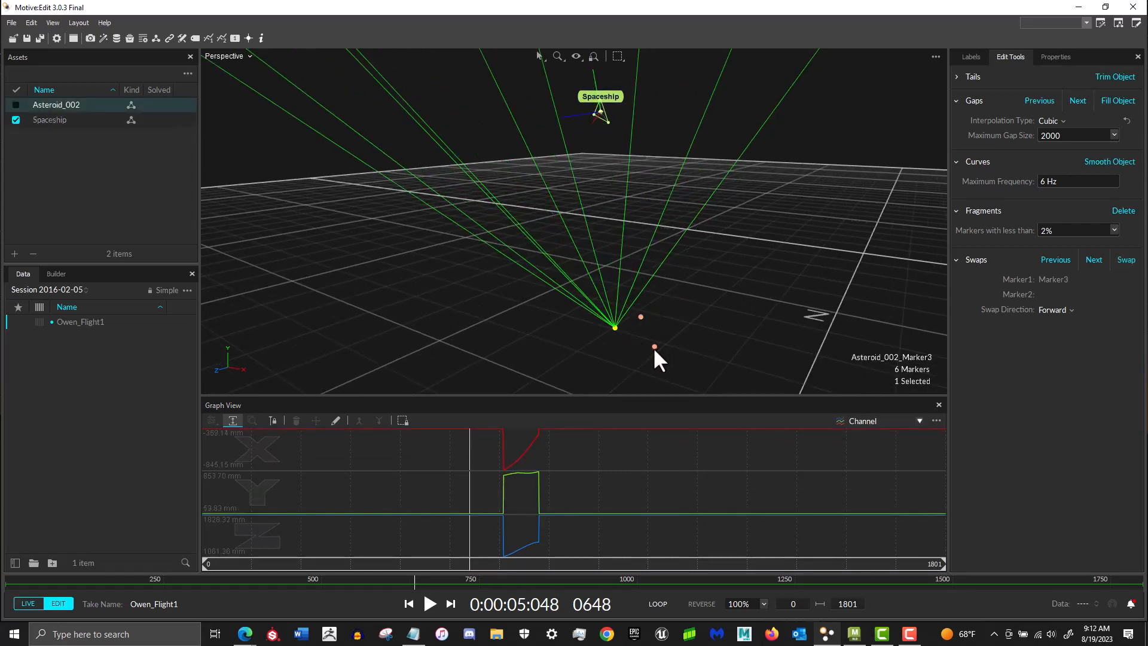
pyautogui.click(654, 346)
pyautogui.click(615, 327)
pyautogui.click(640, 315)
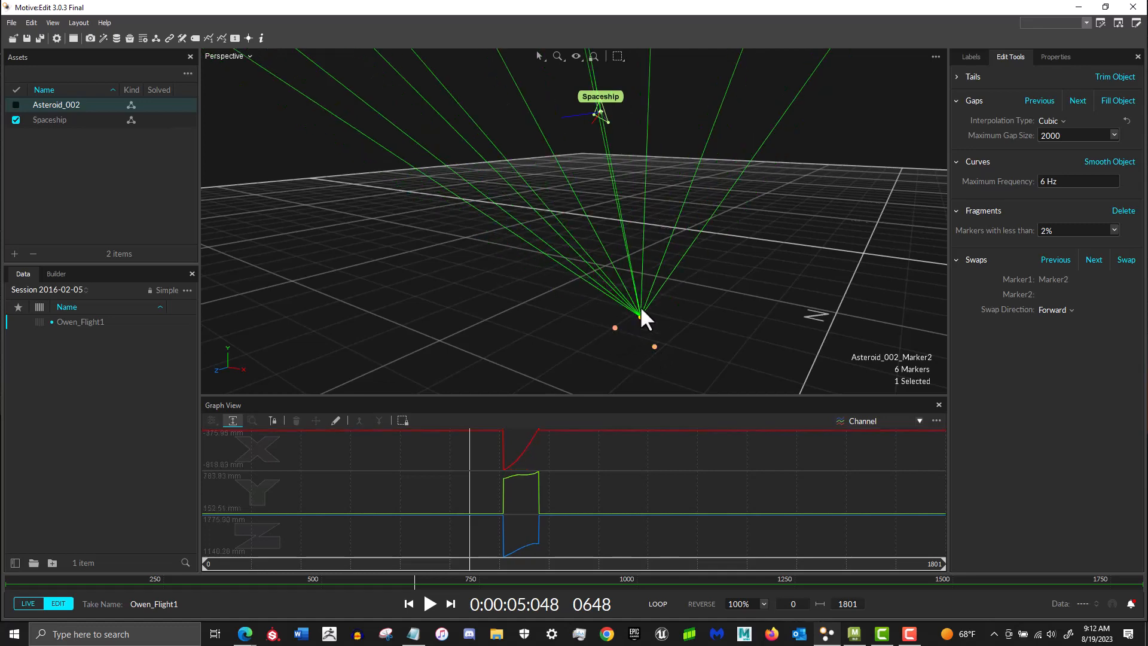
pyautogui.moveTo(583, 214); pyautogui.dragTo(612, 243, button='middle')
pyautogui.moveTo(676, 89); pyautogui.dragTo(547, 160)
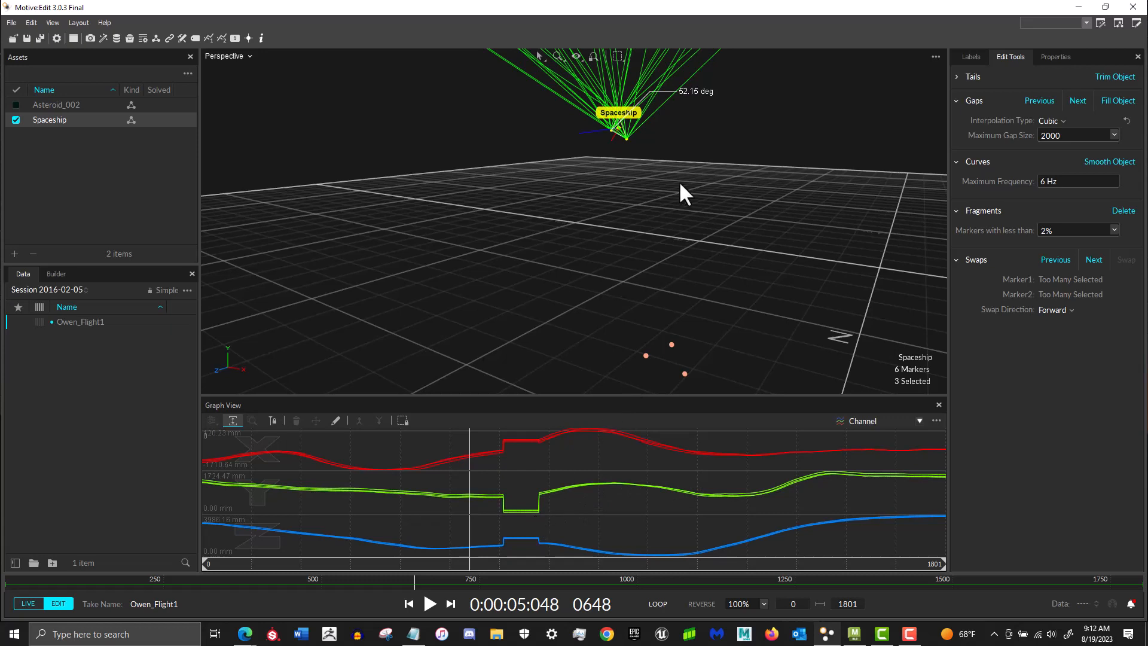
pyautogui.click(670, 345)
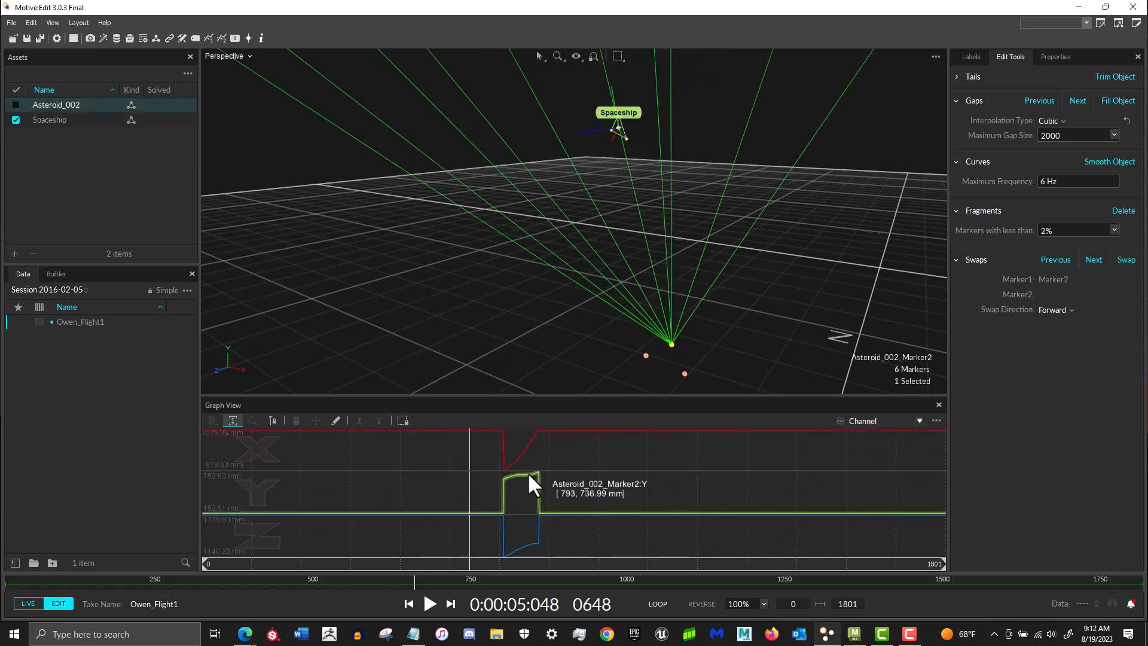
# With the Spaceship's three markers selected, narrow the graph to frames 717–828 and select the displaced section from frame 730 to 815
pyautogui.moveTo(592, 194); pyautogui.dragTo(589, 207)
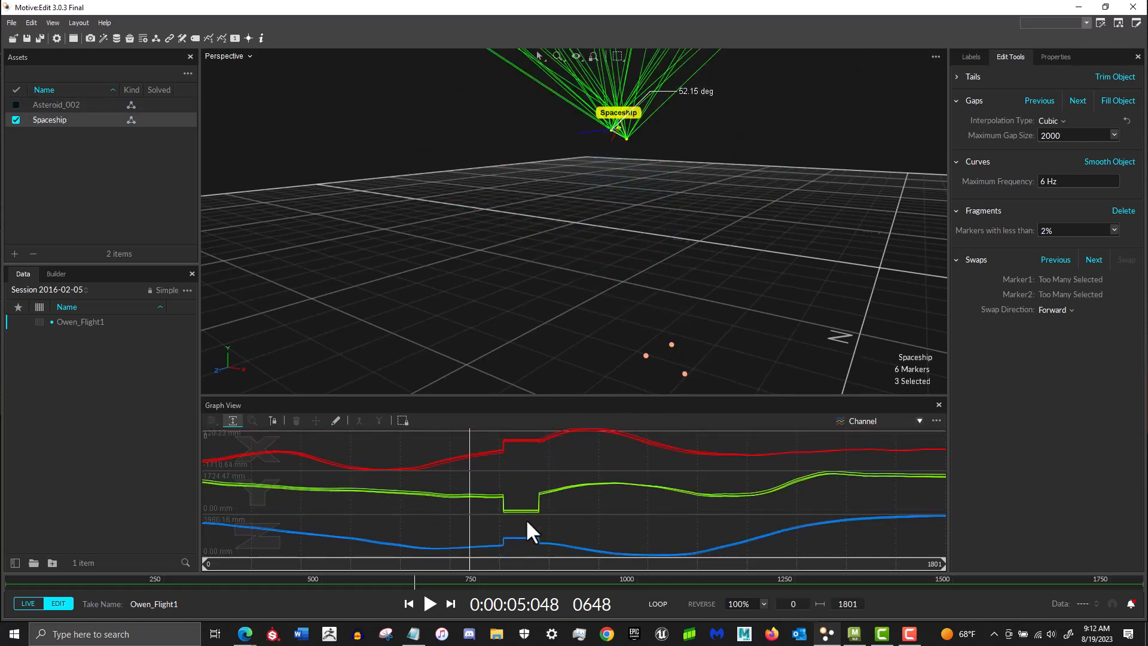
pyautogui.moveTo(523, 511)
pyautogui.keyDown('alt'); pyautogui.mouseDown()
pyautogui.moveTo(542, 501)
pyautogui.moveTo(524, 480)
pyautogui.moveTo(543, 480)
pyautogui.mouseUp(); pyautogui.keyUp('alt')
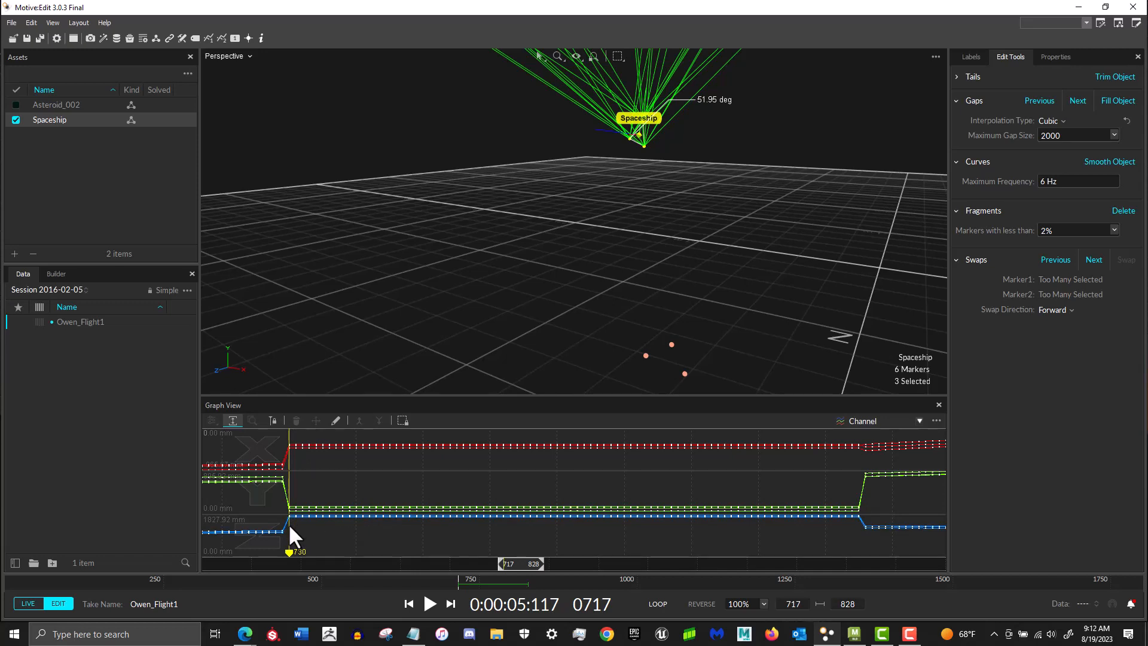
pyautogui.moveTo(288, 522); pyautogui.dragTo(856, 536)
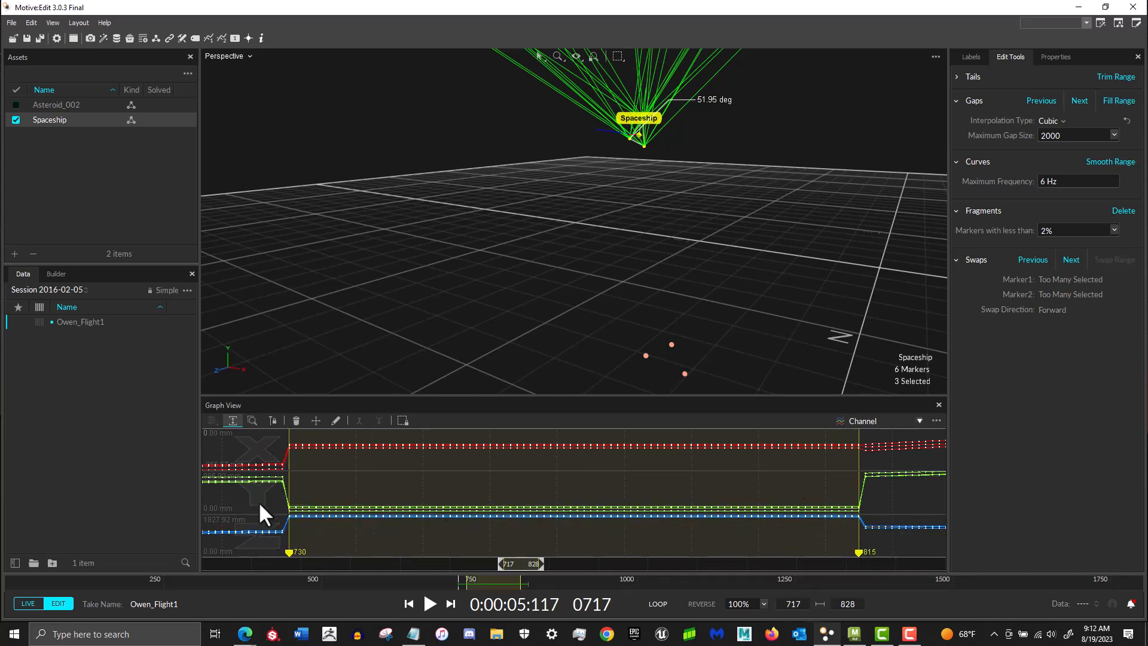
# Swap the Spaceship's Marker2 with Asteroid_002's Marker3 over frames 730 to 815
pyautogui.click(677, 240)
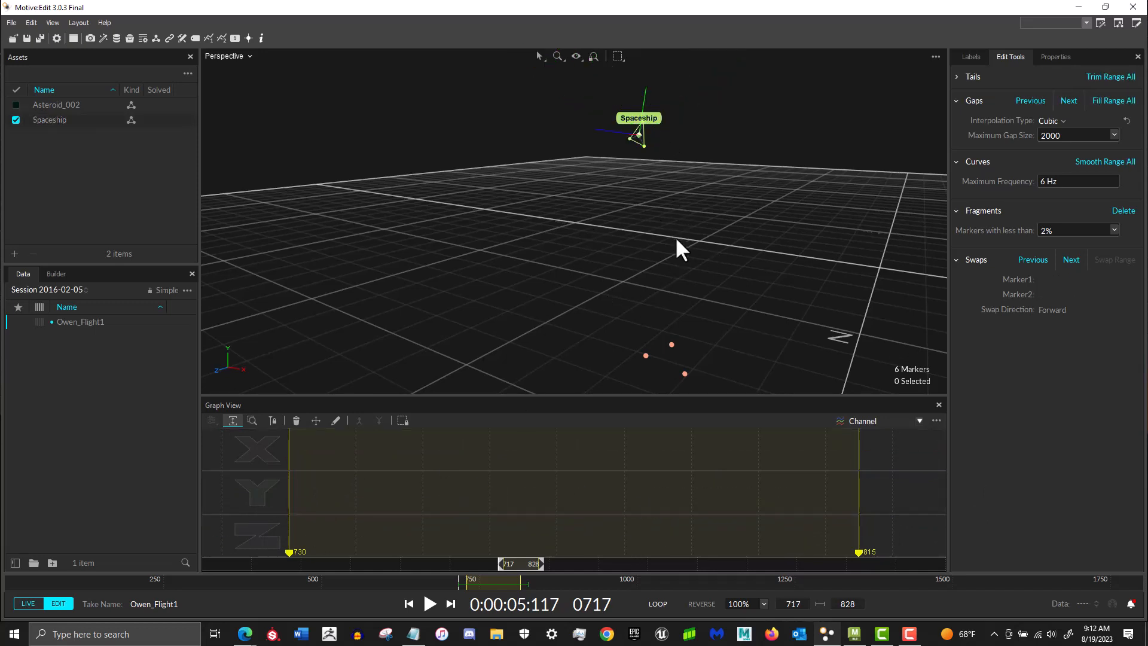
pyautogui.click(628, 136)
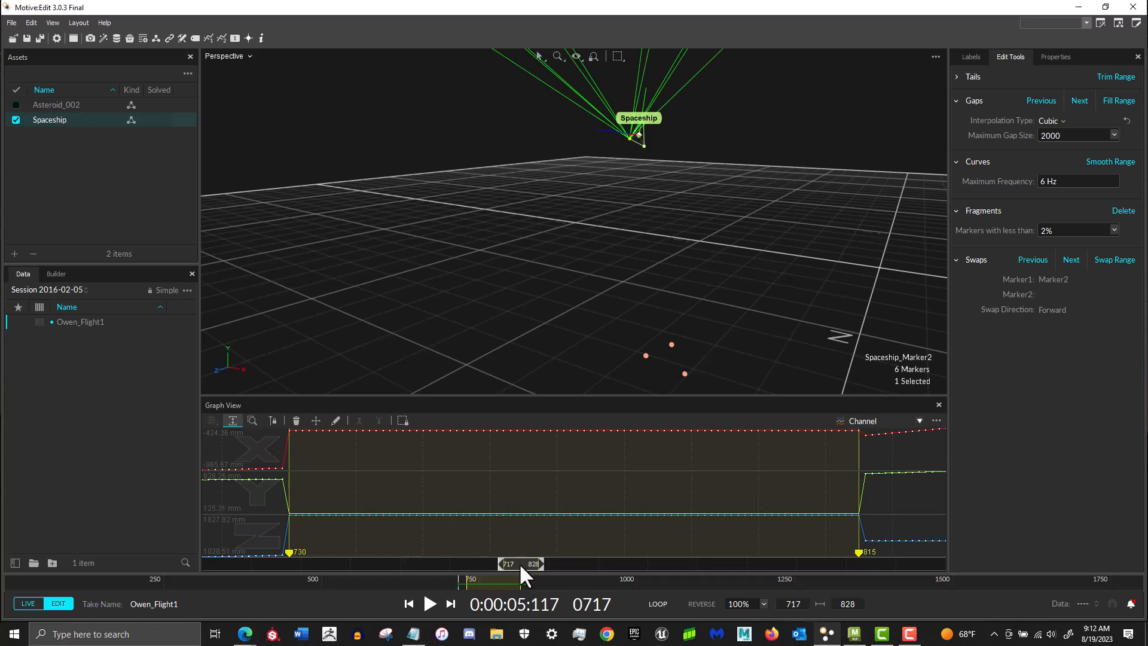
pyautogui.moveTo(518, 565); pyautogui.dragTo(541, 552)
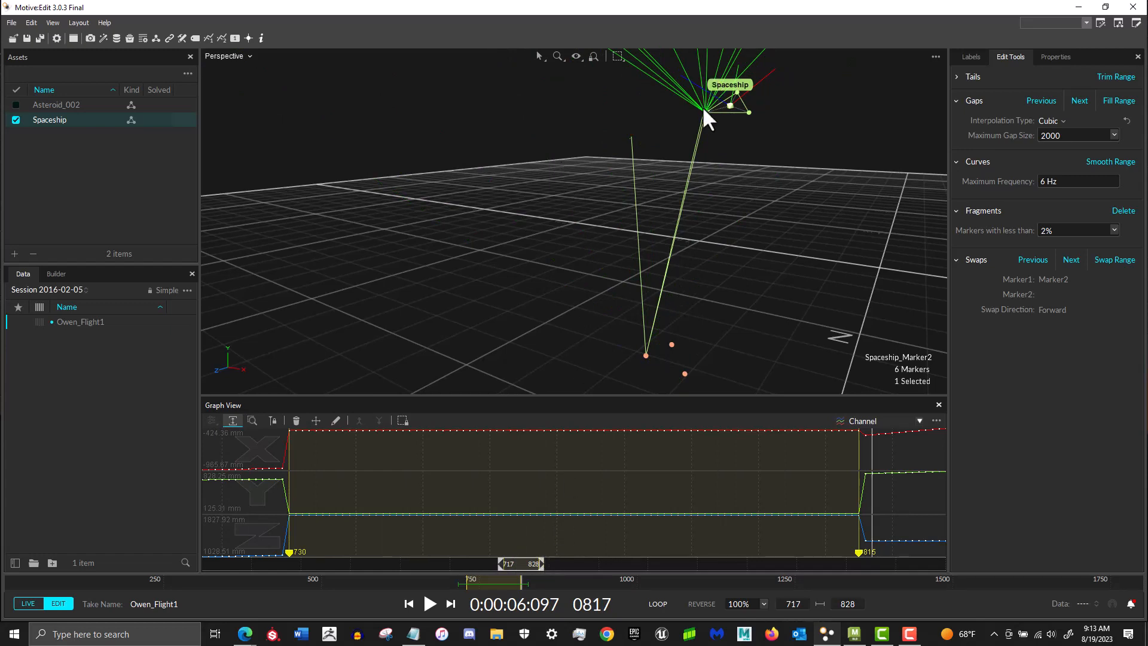
pyautogui.keyDown('ctrl'); pyautogui.click(647, 354); pyautogui.keyUp('ctrl')
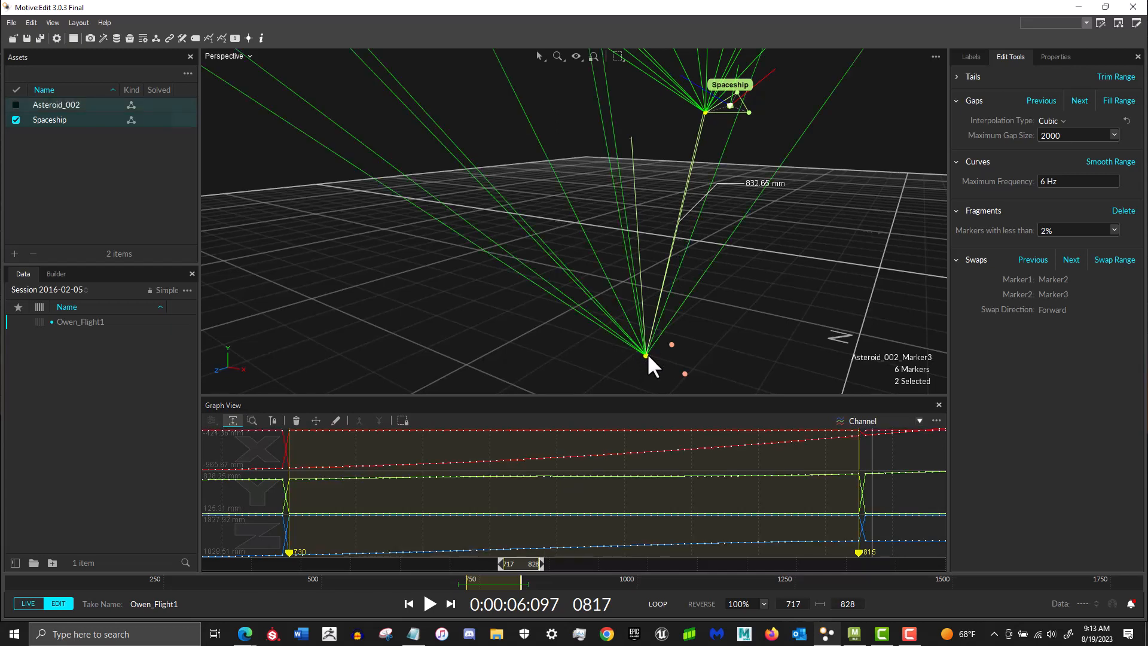
pyautogui.click(1122, 259)
# Swap the Spaceship's Marker3 with Asteroid_002's Marker2 over frames 730 to 815, and clear the range selection
pyautogui.click(748, 112)
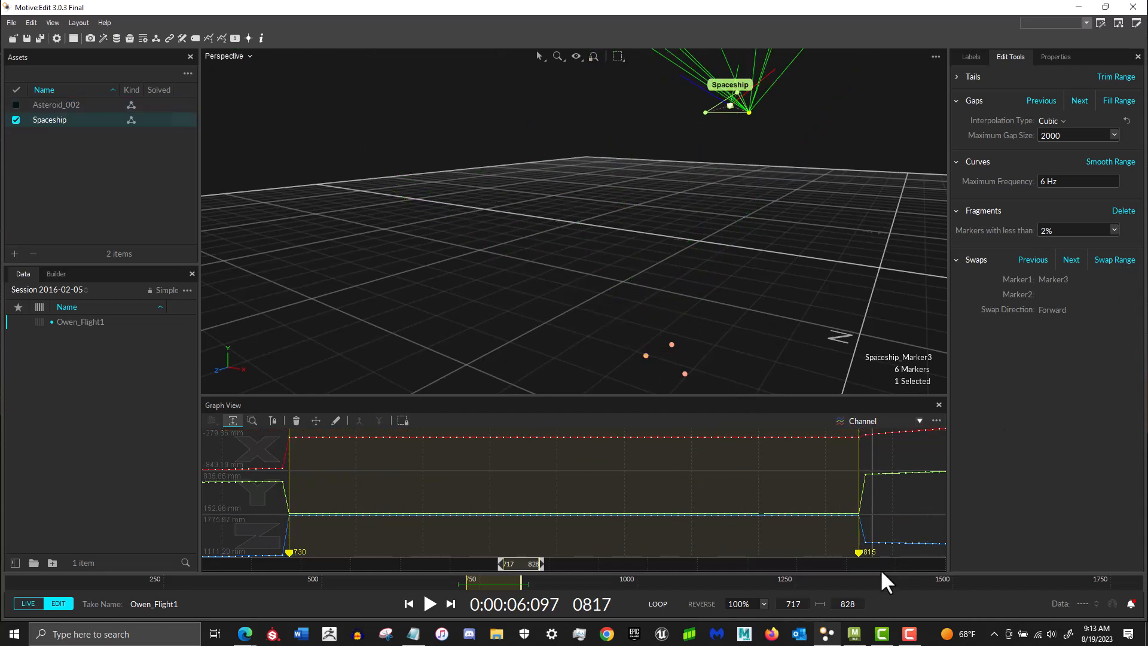
pyautogui.moveTo(525, 561); pyautogui.dragTo(502, 558)
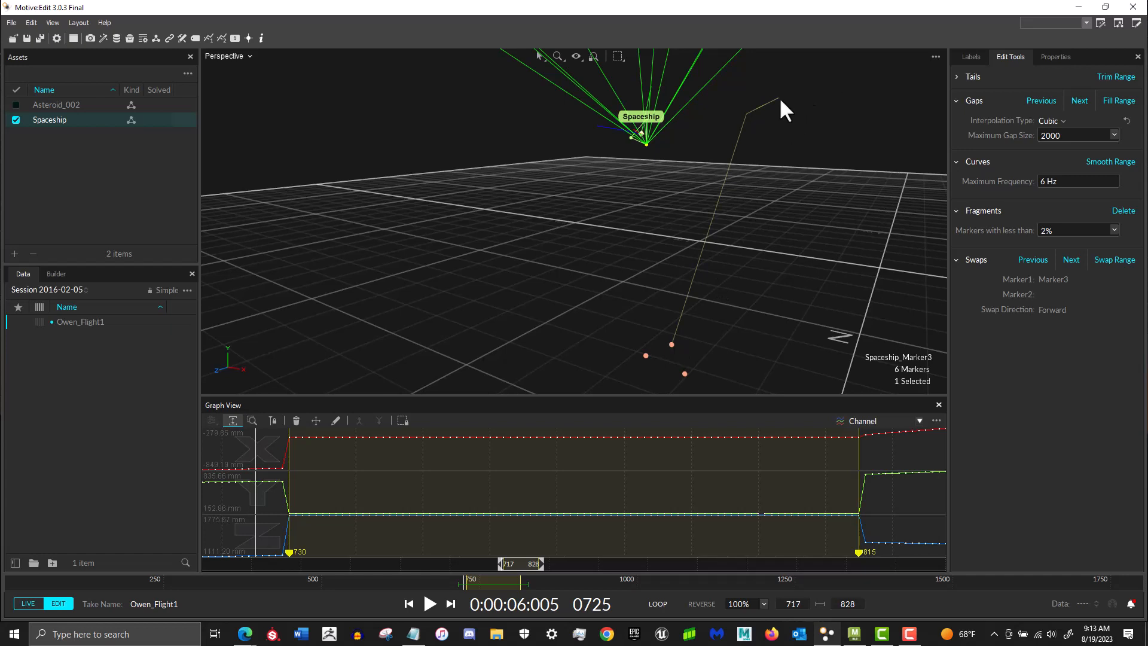
pyautogui.keyDown('ctrl'); pyautogui.click(670, 345); pyautogui.keyUp('ctrl')
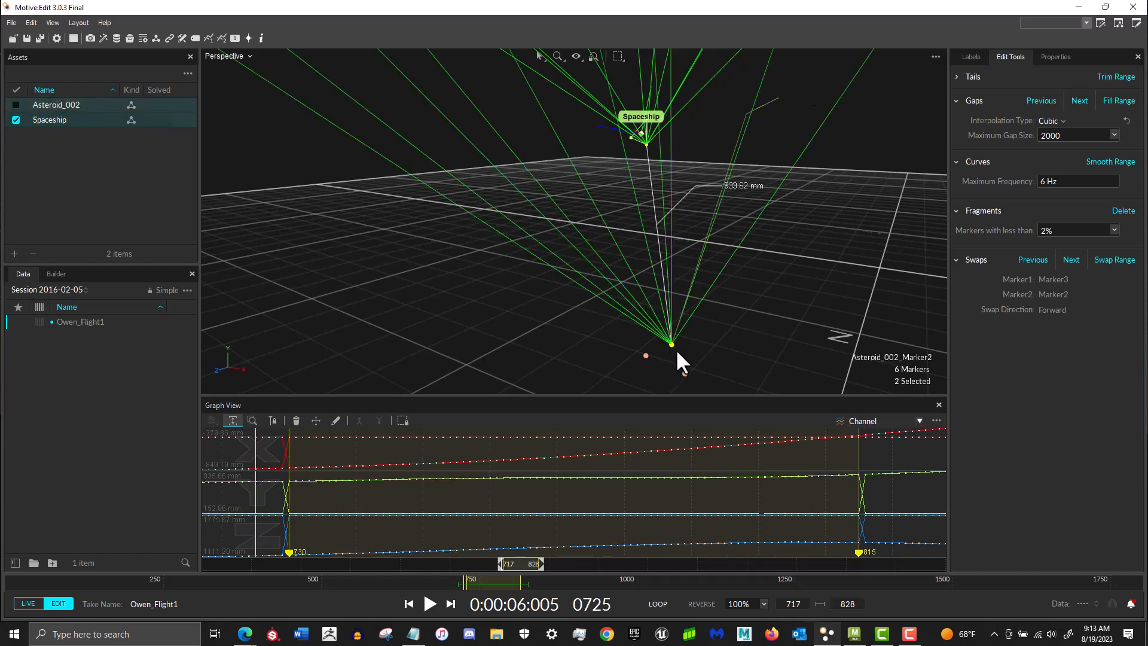
pyautogui.click(1106, 260)
pyautogui.click(885, 524)
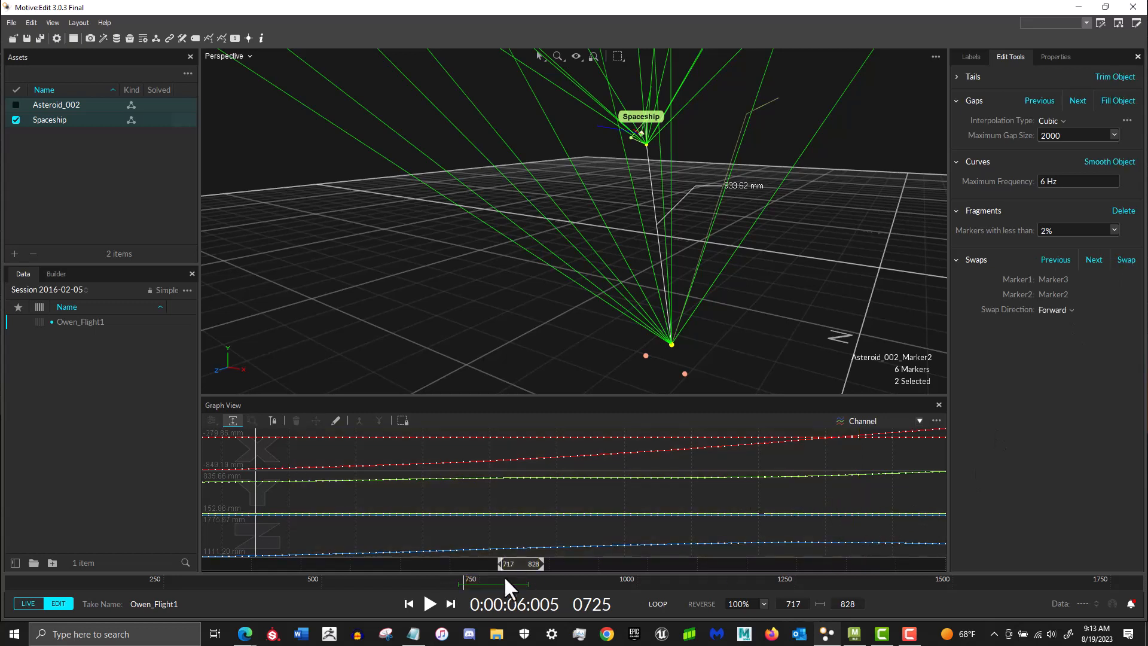
# Scrub back to frame 717, clear the marker selection and disable the Spaceship asset
pyautogui.moveTo(506, 568)
pyautogui.mouseDown()
pyautogui.moveTo(541, 567)
pyautogui.moveTo(491, 567)
pyautogui.mouseUp()
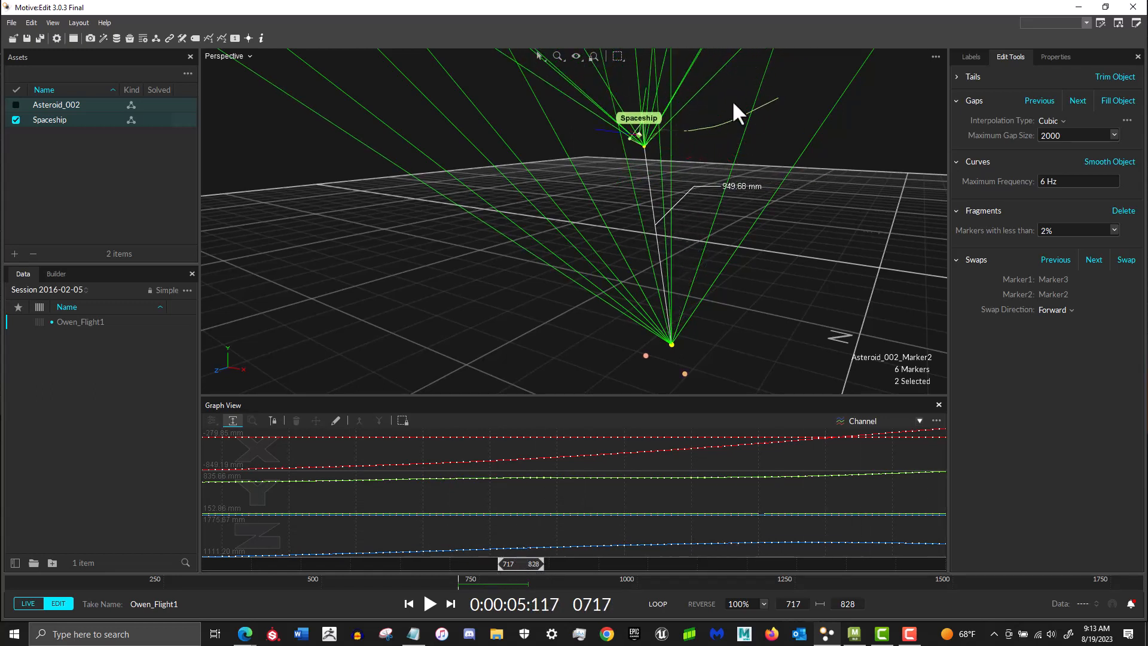
pyautogui.click(677, 87)
pyautogui.click(16, 119)
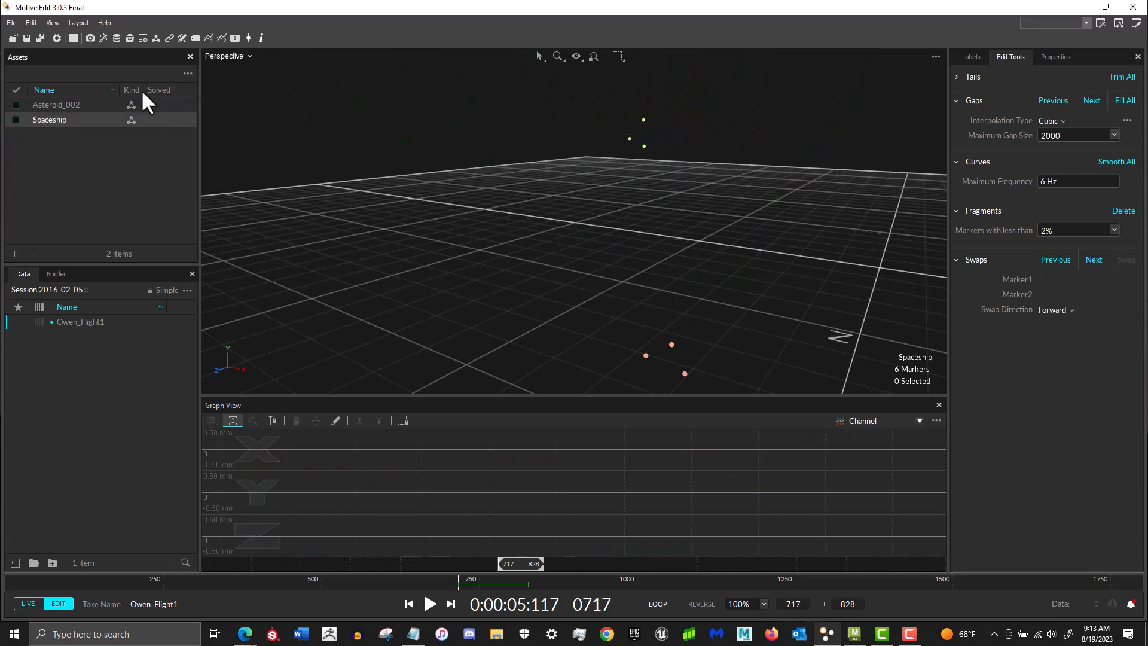
# Select the Spaceship's Marker1 and mark its displaced section from frame 730 to 815
pyautogui.click(643, 120)
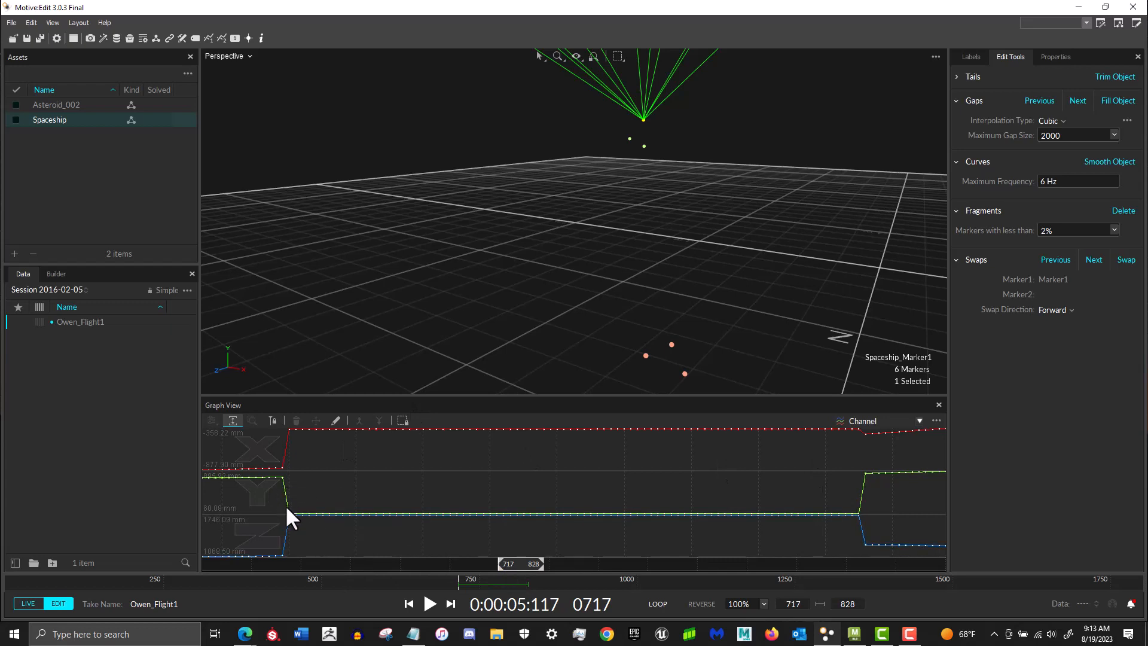
pyautogui.moveTo(290, 521)
pyautogui.moveTo(290, 521); pyautogui.dragTo(857, 526)
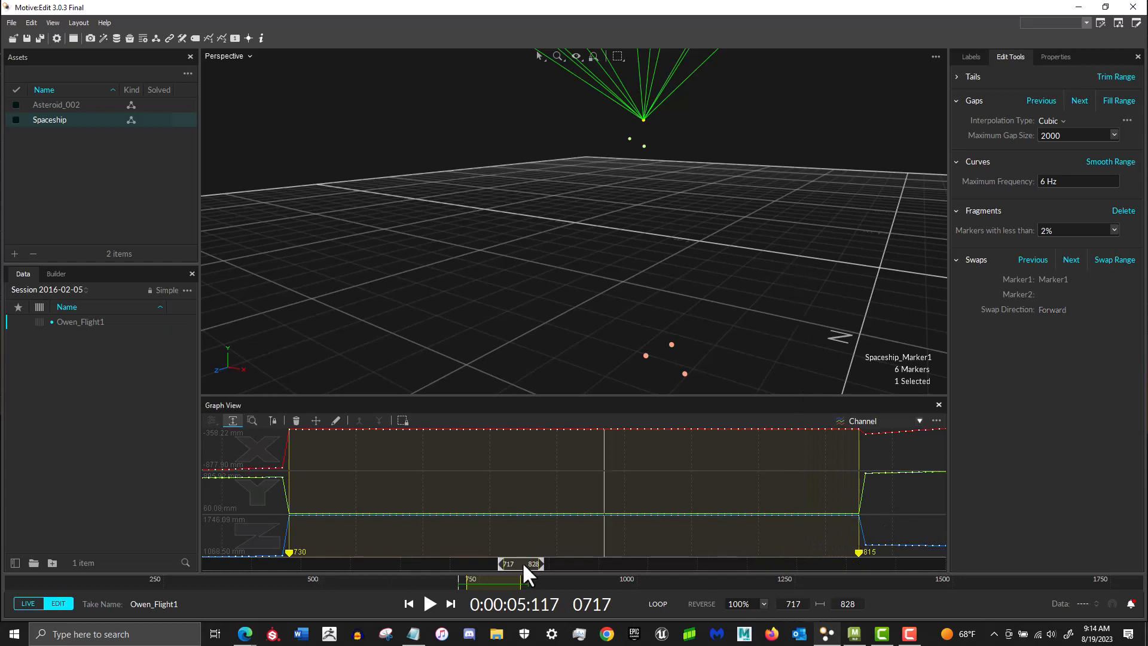
# Scrub to frames 825 and 802 and examine the path of the Spaceship's Marker1 between the ship and the asteroid markers
pyautogui.moveTo(522, 561); pyautogui.dragTo(546, 560)
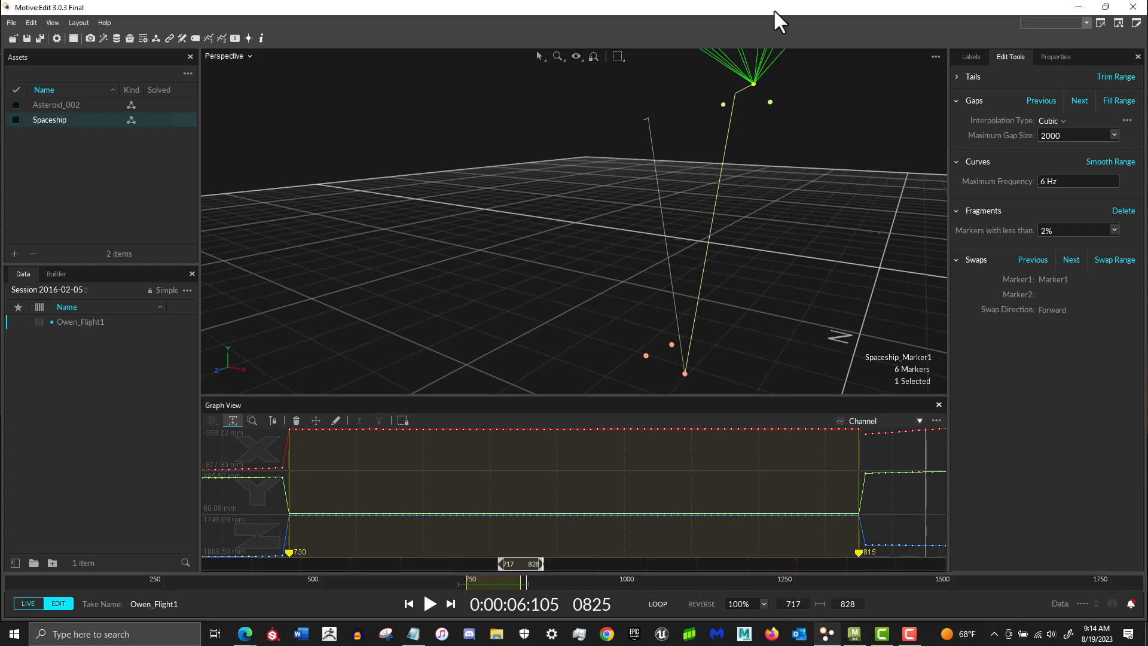
pyautogui.scroll(10, 766, 82)
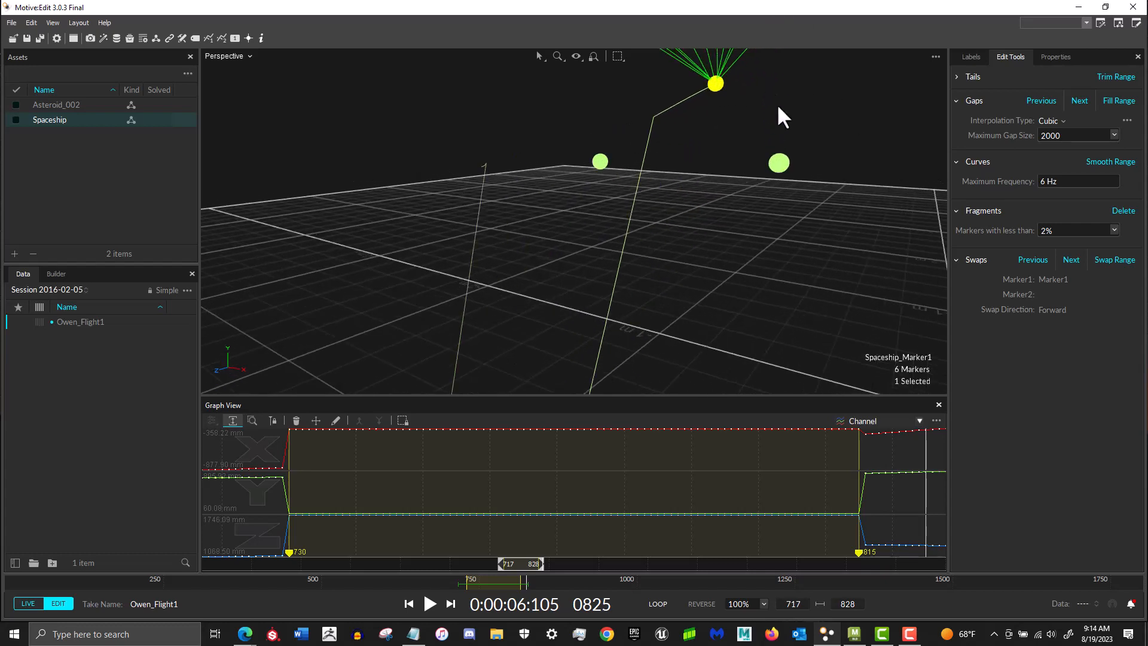
pyautogui.moveTo(693, 90); pyautogui.dragTo(704, 113, button='middle')
pyautogui.scroll(-2, 704, 113)
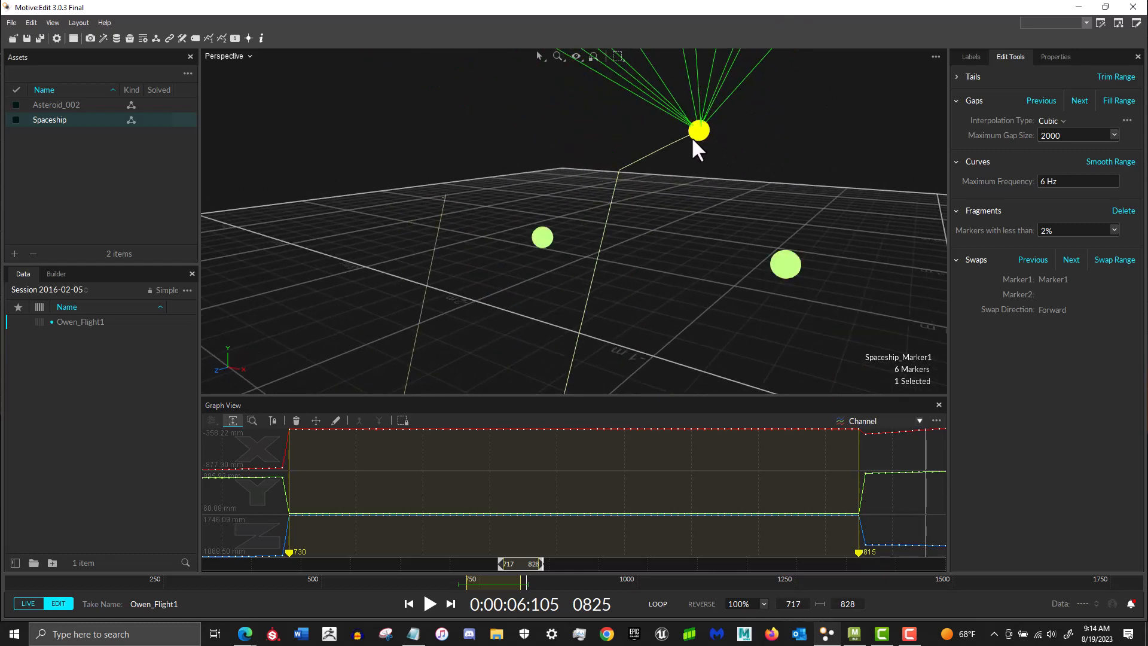
pyautogui.scroll(-8, 691, 137)
pyautogui.moveTo(704, 220); pyautogui.dragTo(708, 112, button='middle')
pyautogui.moveTo(652, 281); pyautogui.dragTo(684, 225, button='middle')
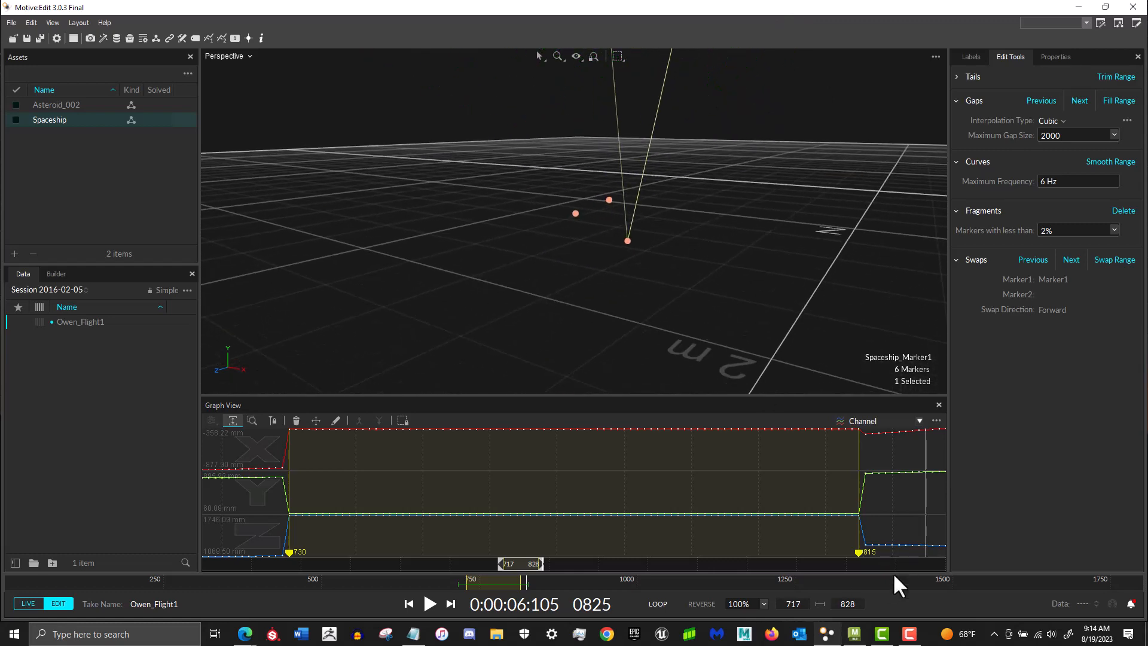
pyautogui.moveTo(537, 565); pyautogui.dragTo(533, 565)
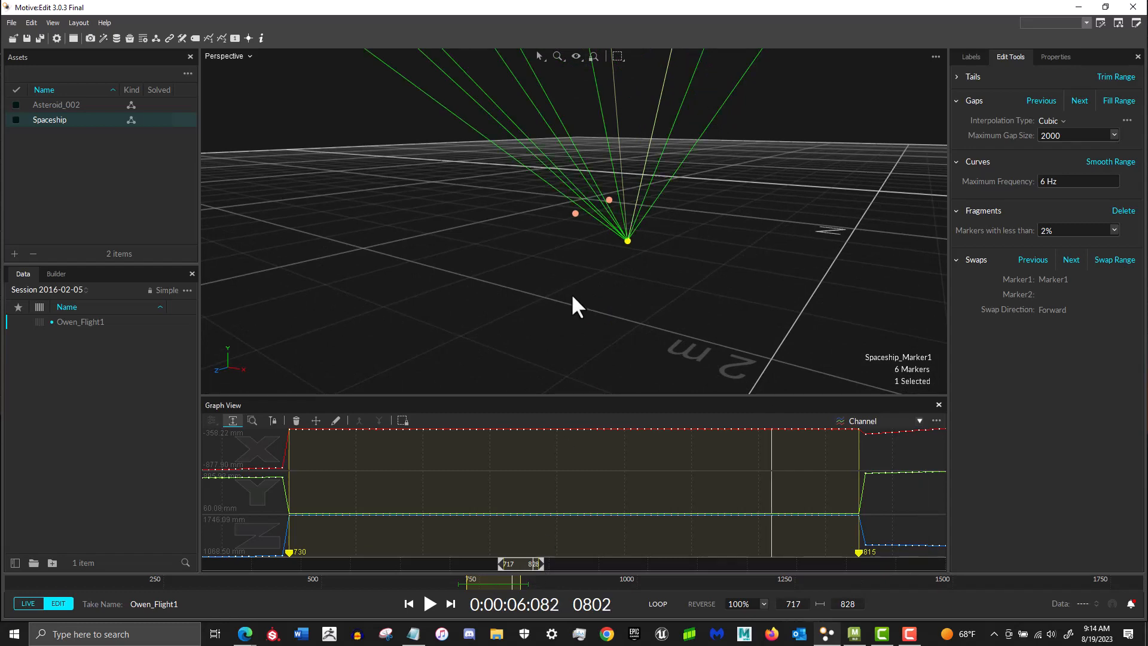
pyautogui.scroll(6, 572, 293)
pyautogui.moveTo(705, 263)
pyautogui.mouseDown(button='middle')
pyautogui.moveTo(760, 187)
pyautogui.moveTo(652, 225)
pyautogui.mouseUp(button='middle')
pyautogui.scroll(-2, 750, 178)
pyautogui.moveTo(654, 228); pyautogui.dragTo(628, 187, button='right')
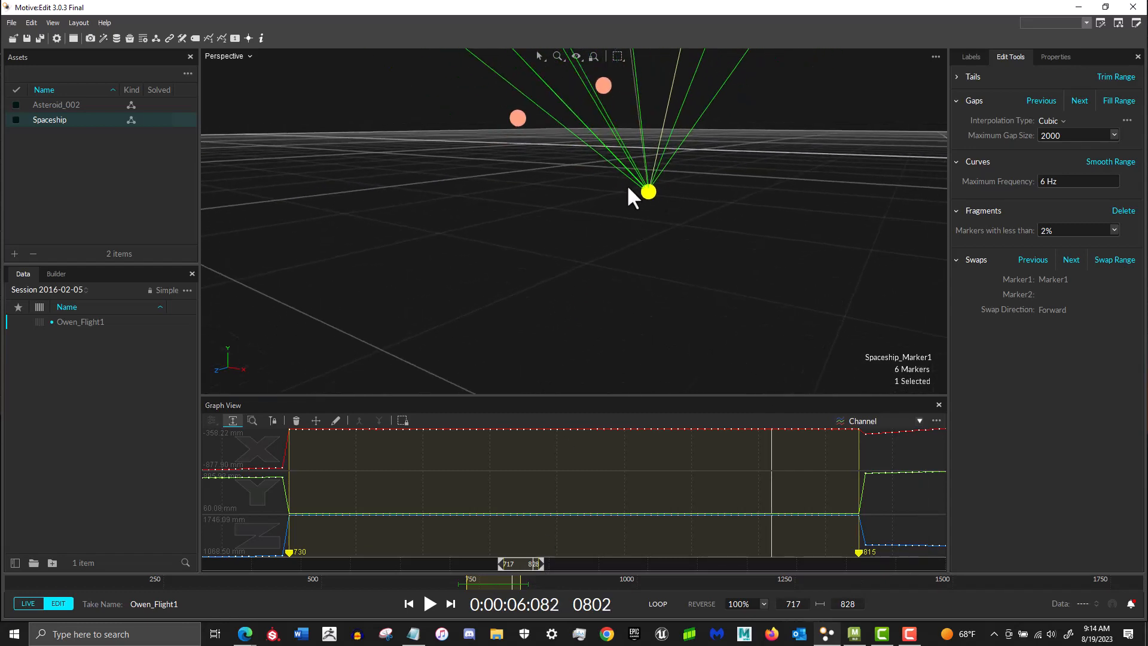
pyautogui.scroll(-5, 687, 283)
pyautogui.moveTo(700, 257); pyautogui.dragTo(726, 243, button='right')
pyautogui.moveTo(726, 243); pyautogui.dragTo(675, 279, button='middle')
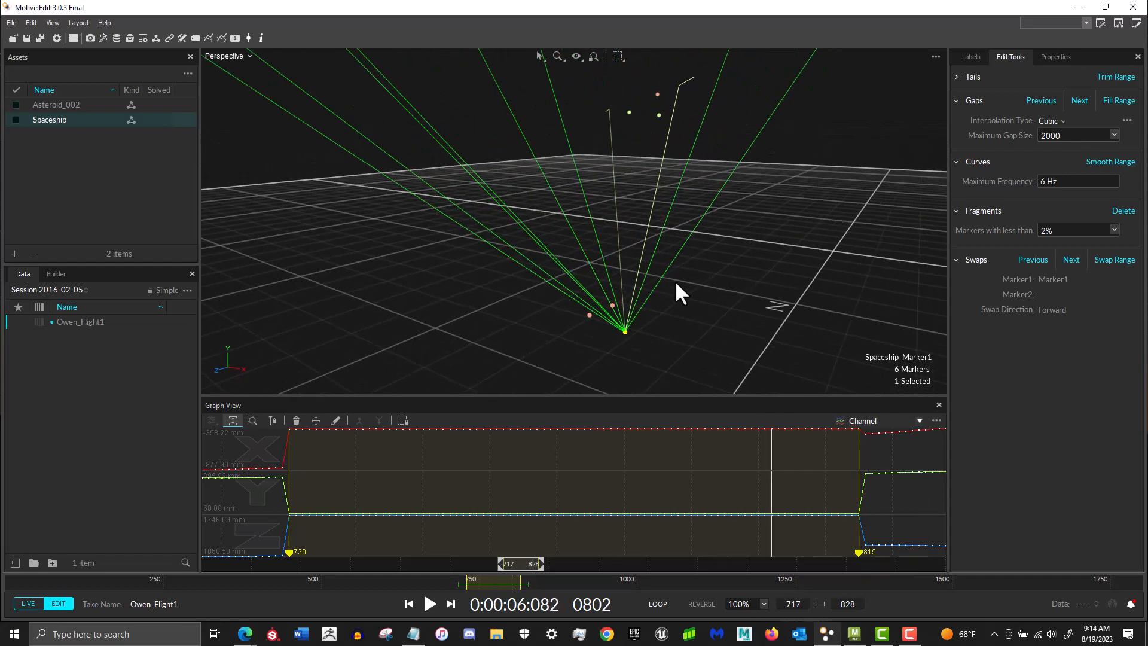
pyautogui.moveTo(674, 280); pyautogui.dragTo(677, 277, button='right')
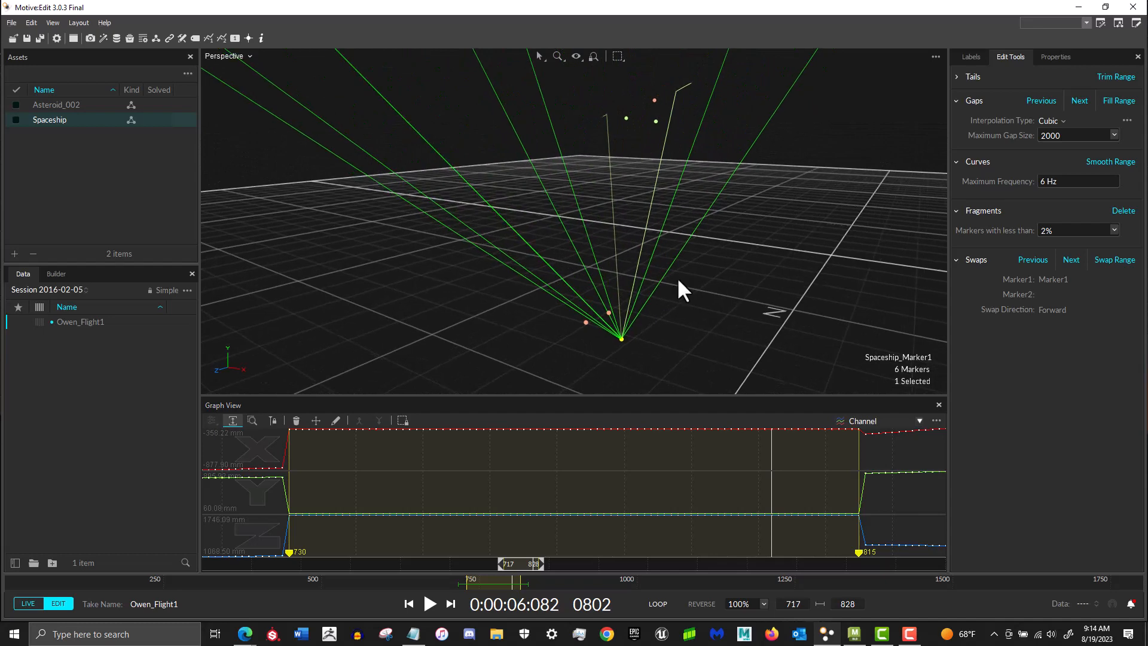
# Swap the Spaceship's Marker1 with Asteroid_002's Marker1 over frames 730 to 815, then clear the selections and scrub to frame 747
pyautogui.keyDown('ctrl'); pyautogui.click(654, 100); pyautogui.keyUp('ctrl')
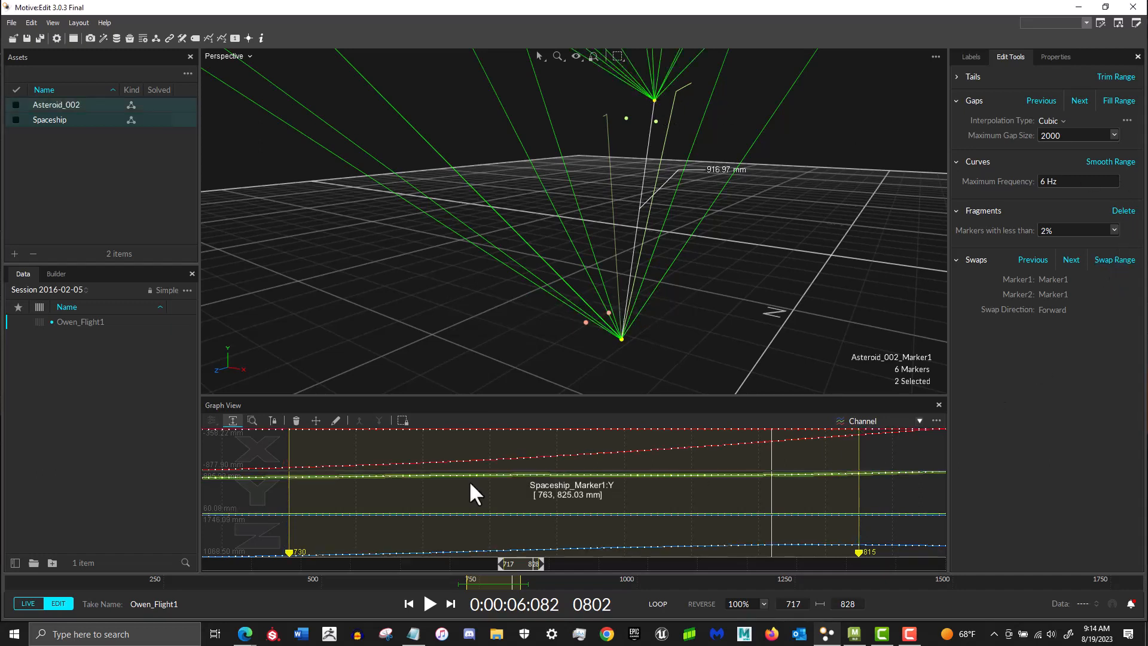
pyautogui.click(420, 496)
pyautogui.moveTo(534, 565); pyautogui.dragTo(511, 565)
pyautogui.click(783, 186)
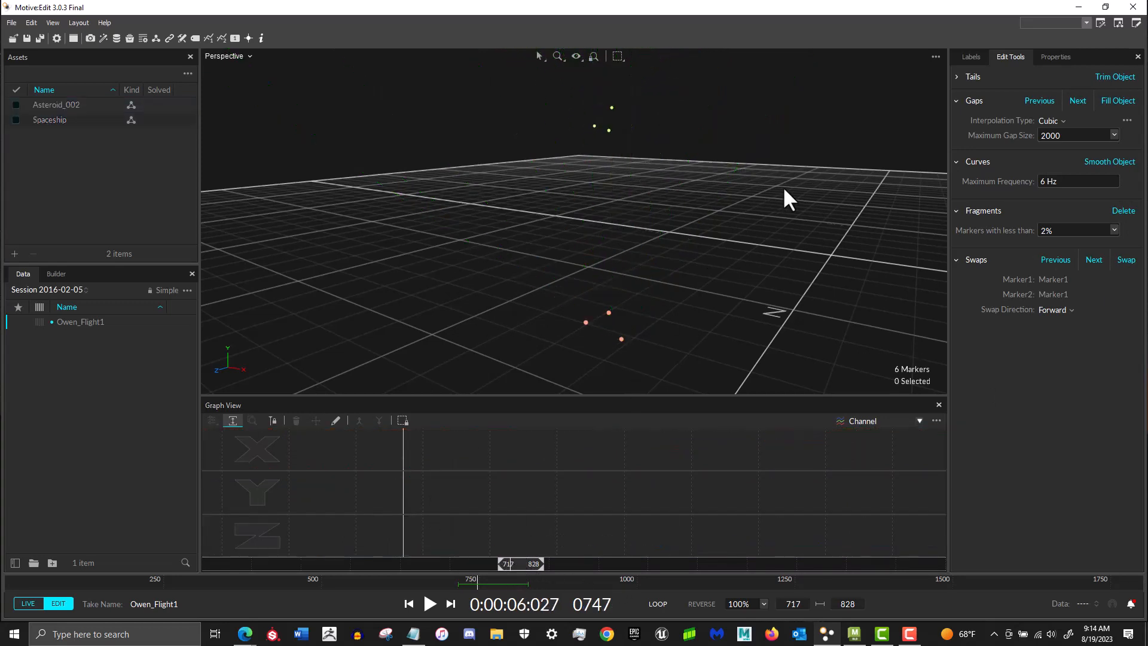
# Re-enable the Spaceship asset and review its motion up to frame 948 with the frame range widened around the swapped section
pyautogui.click(16, 119)
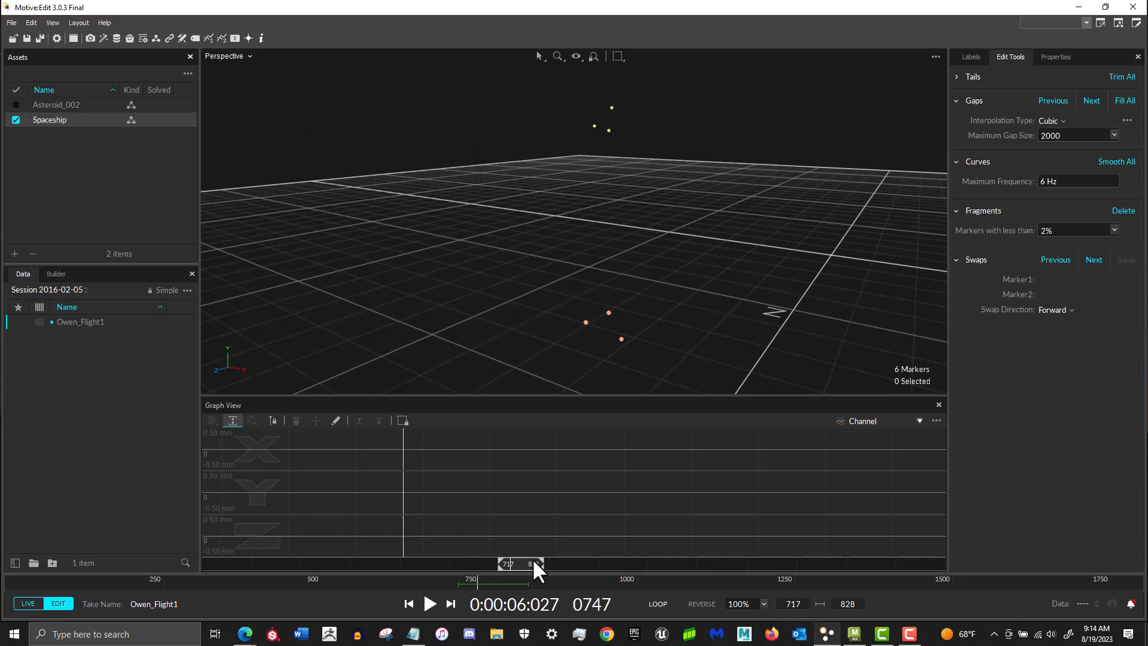
pyautogui.moveTo(533, 561); pyautogui.dragTo(592, 563)
pyautogui.moveTo(473, 563); pyautogui.dragTo(608, 551)
pyautogui.click(468, 564)
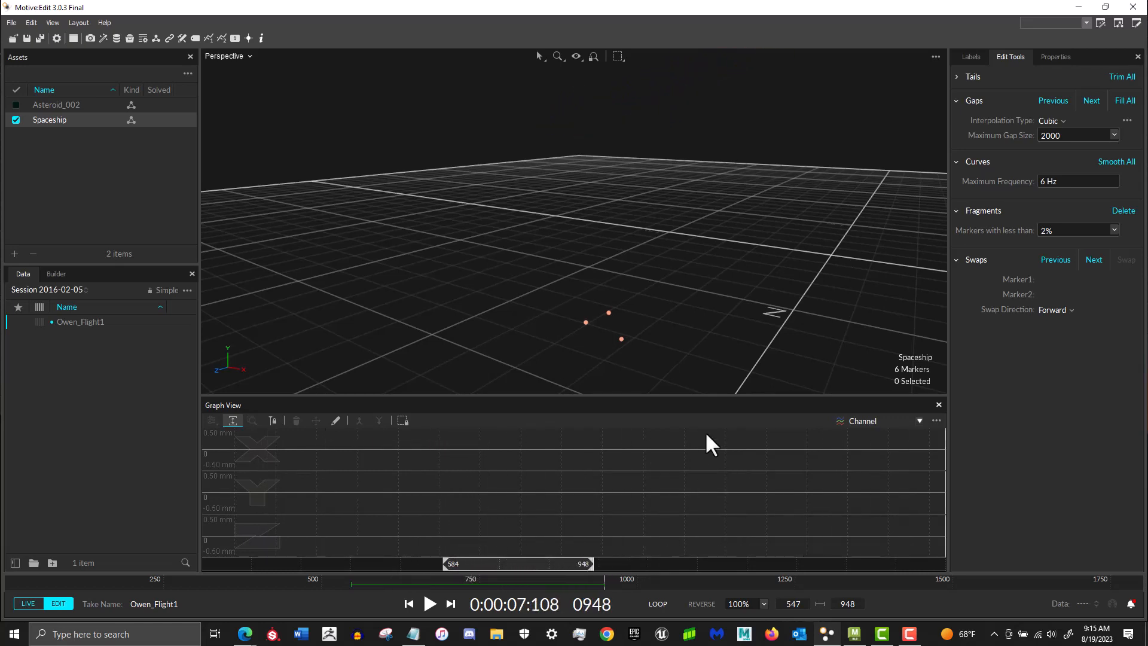
pyautogui.scroll(-3, 744, 263)
pyautogui.moveTo(727, 270); pyautogui.dragTo(677, 283, button='middle')
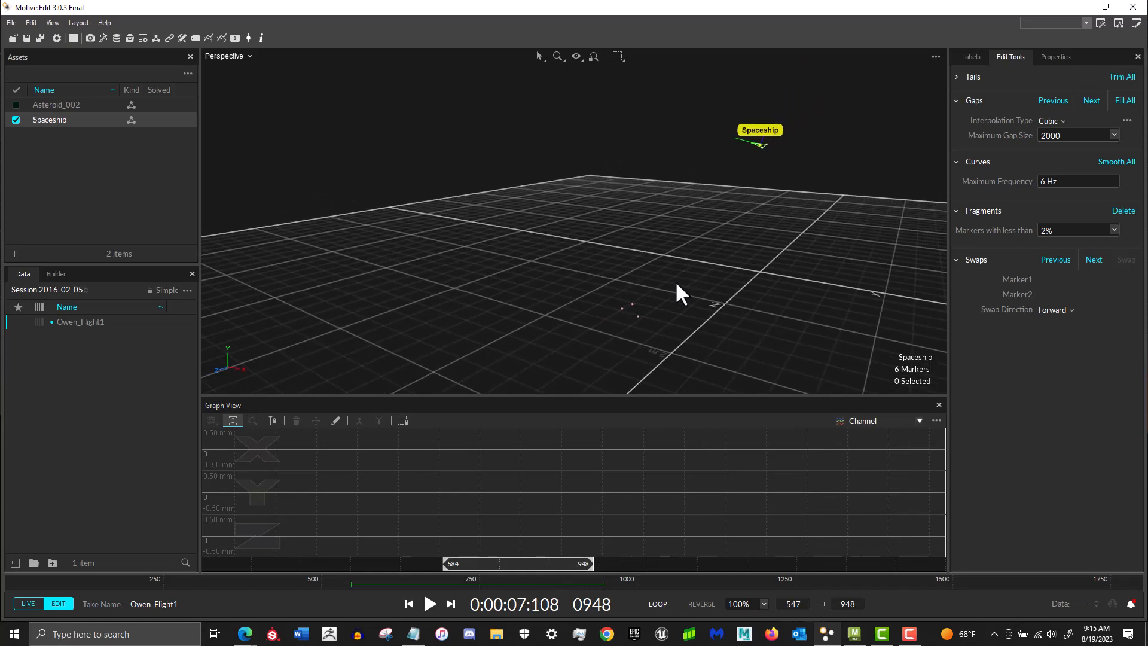